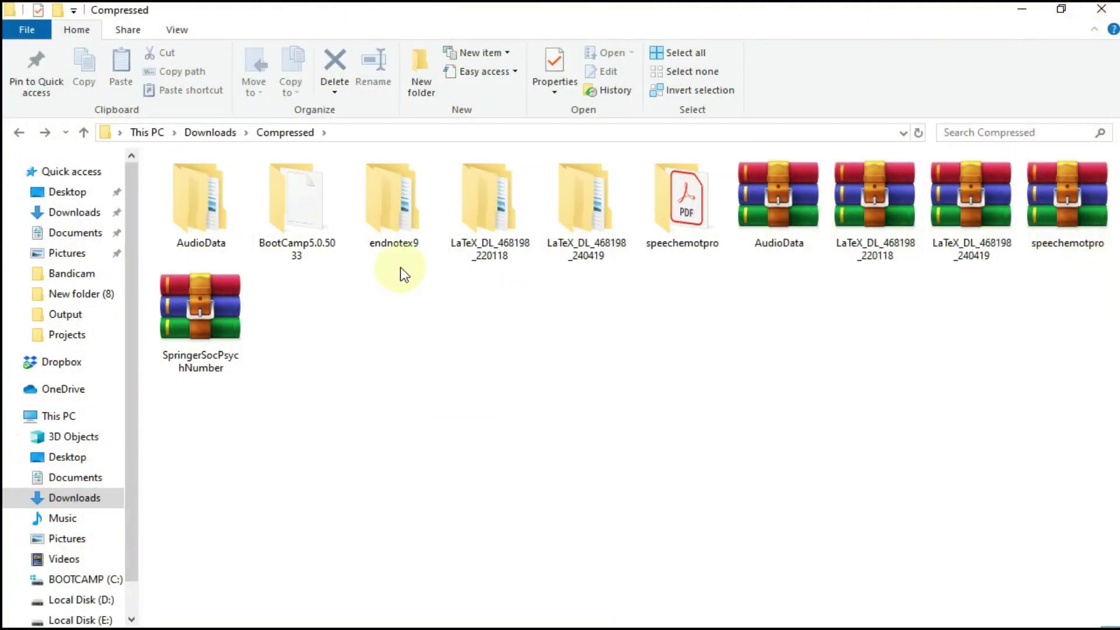
# Launch the ENX9Inst installer from the endnotex9 > EndNoteX9 folder
pyautogui.click(399, 247)
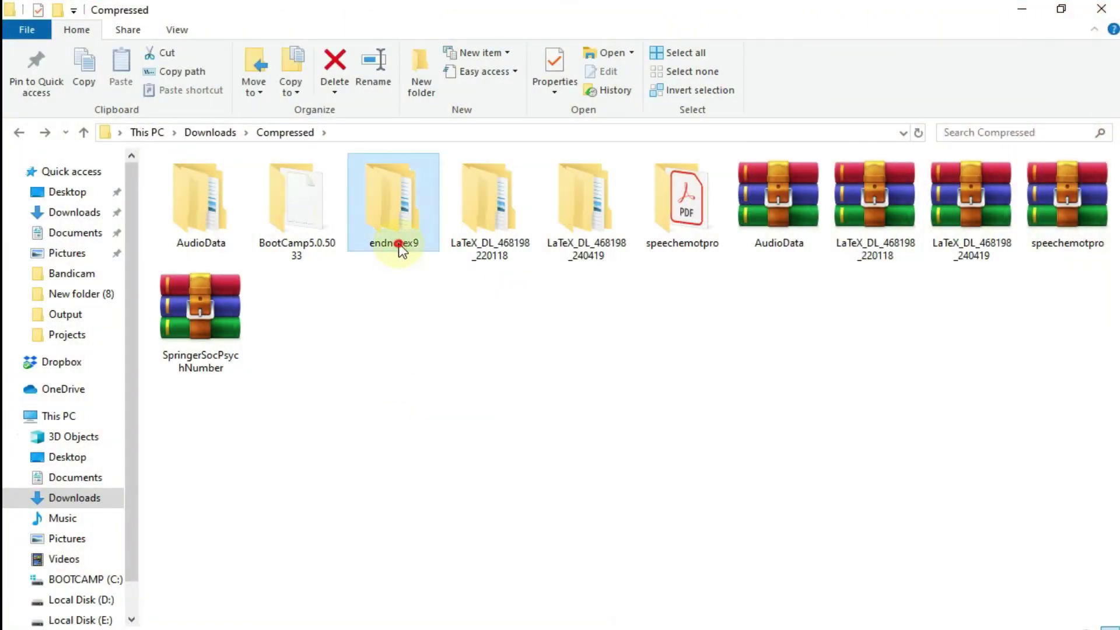
pyautogui.doubleClick(399, 246)
pyautogui.doubleClick(186, 187)
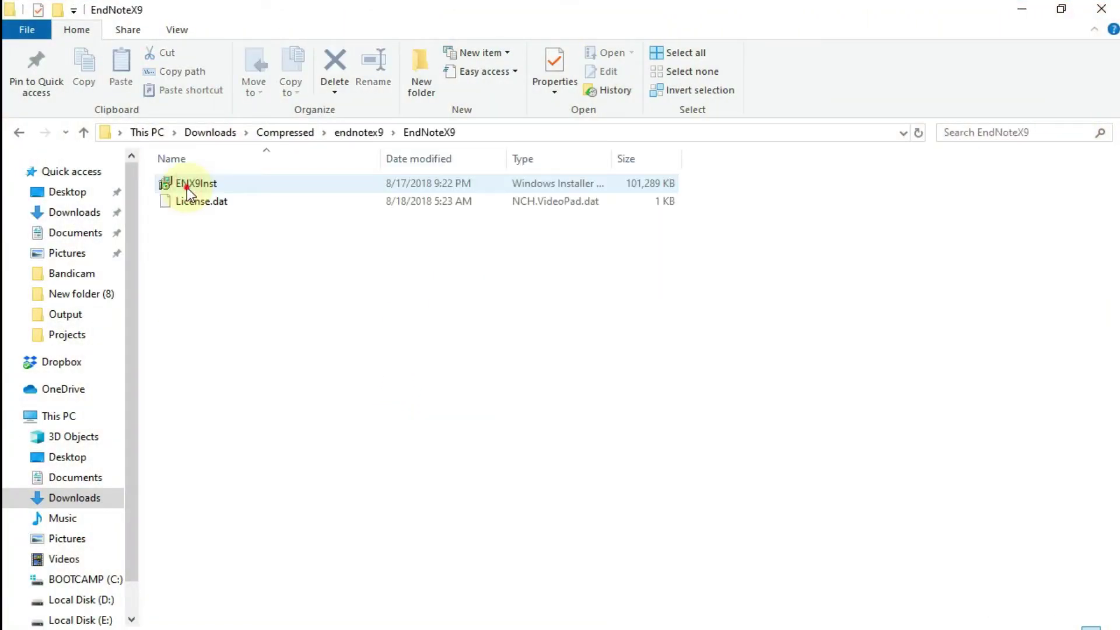
pyautogui.doubleClick(186, 184)
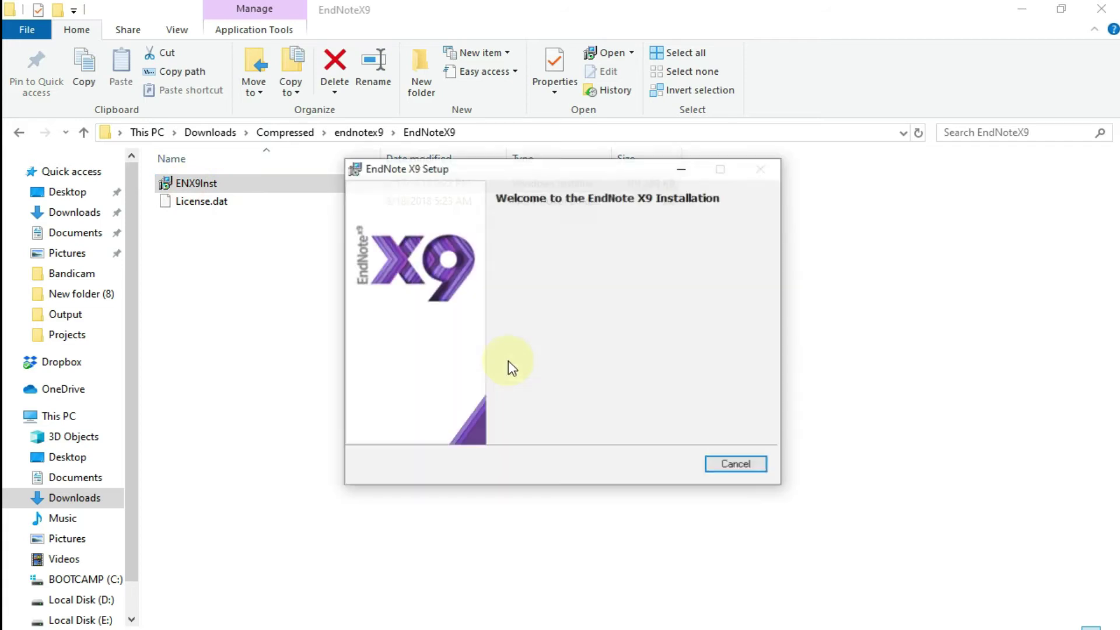
# Accept the license and install EndNote X9 with default type and folder, then show Word's EndNote X9 tab
pyautogui.click(670, 464)
pyautogui.click(672, 464)
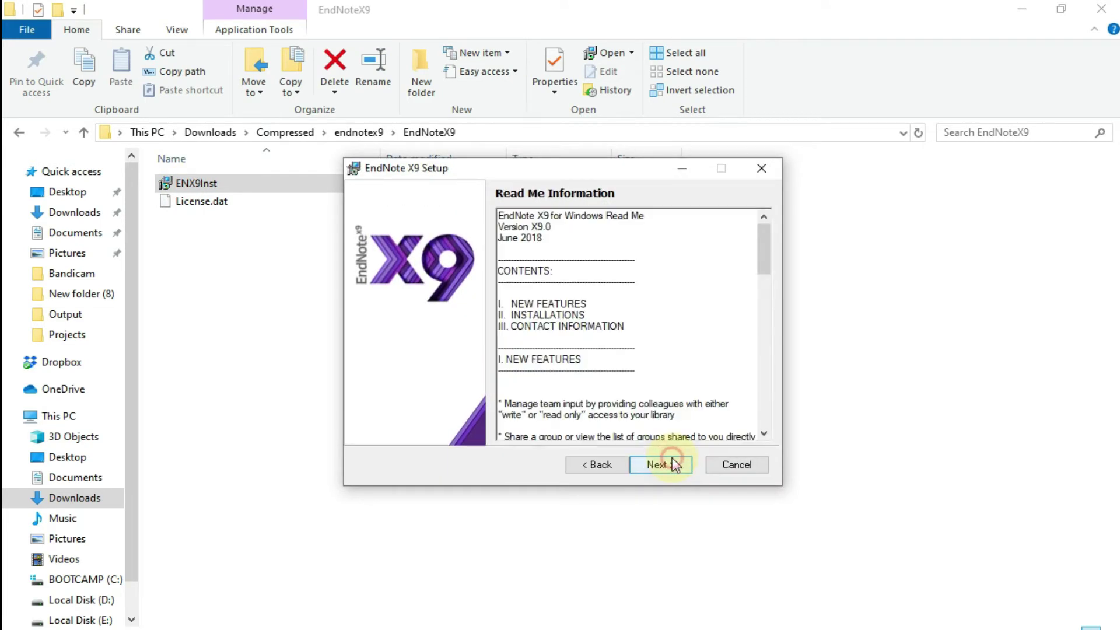
pyautogui.click(675, 465)
pyautogui.click(645, 419)
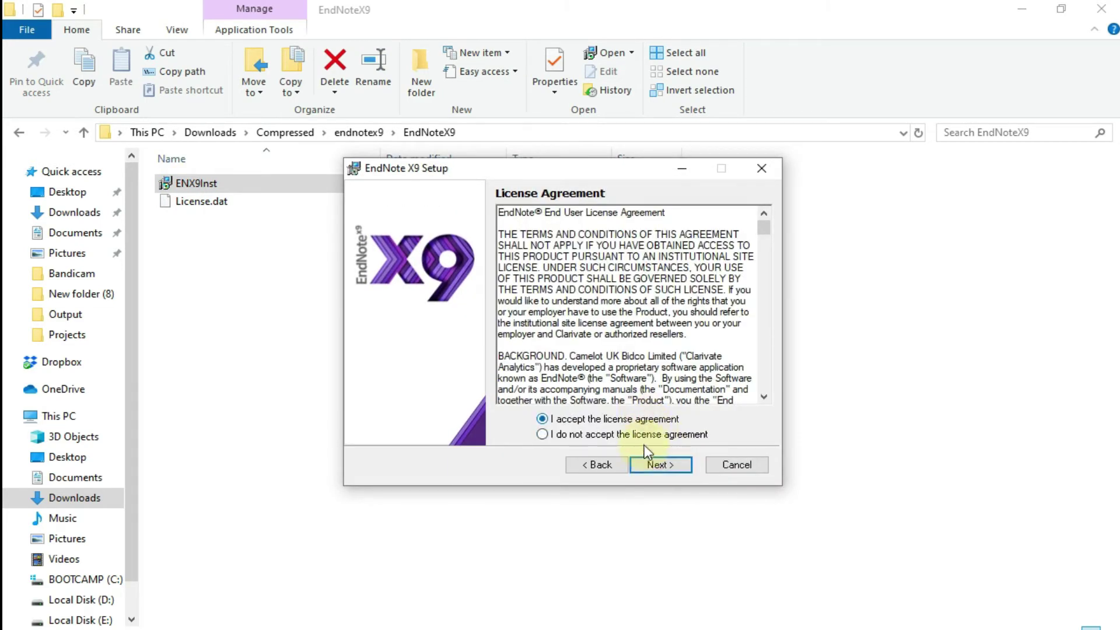
pyautogui.click(647, 464)
pyautogui.click(647, 463)
pyautogui.click(647, 463)
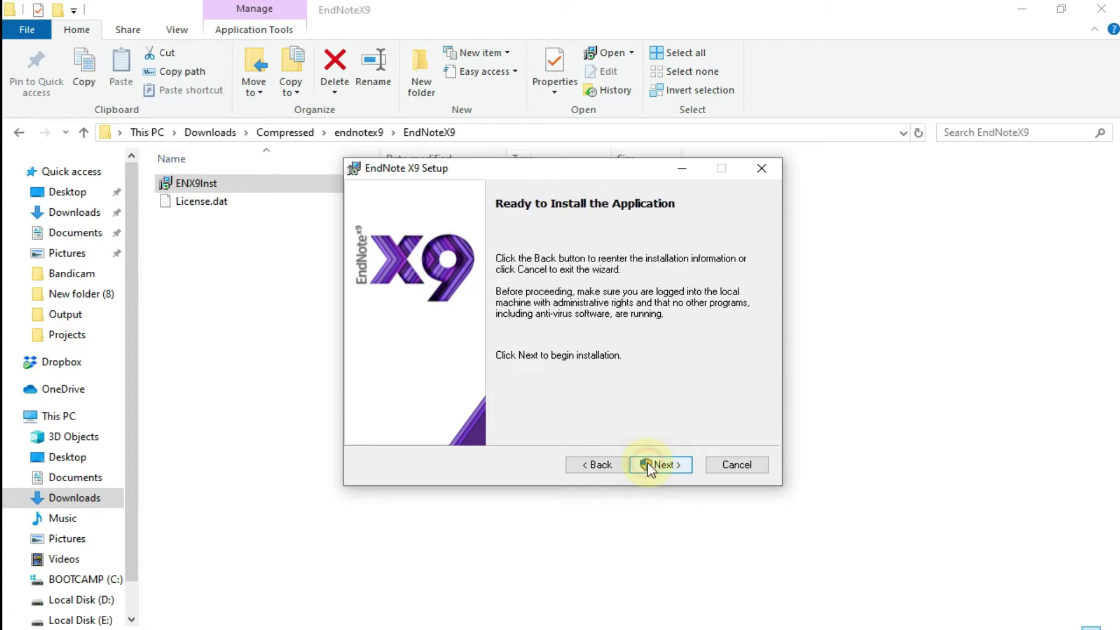
pyautogui.click(647, 463)
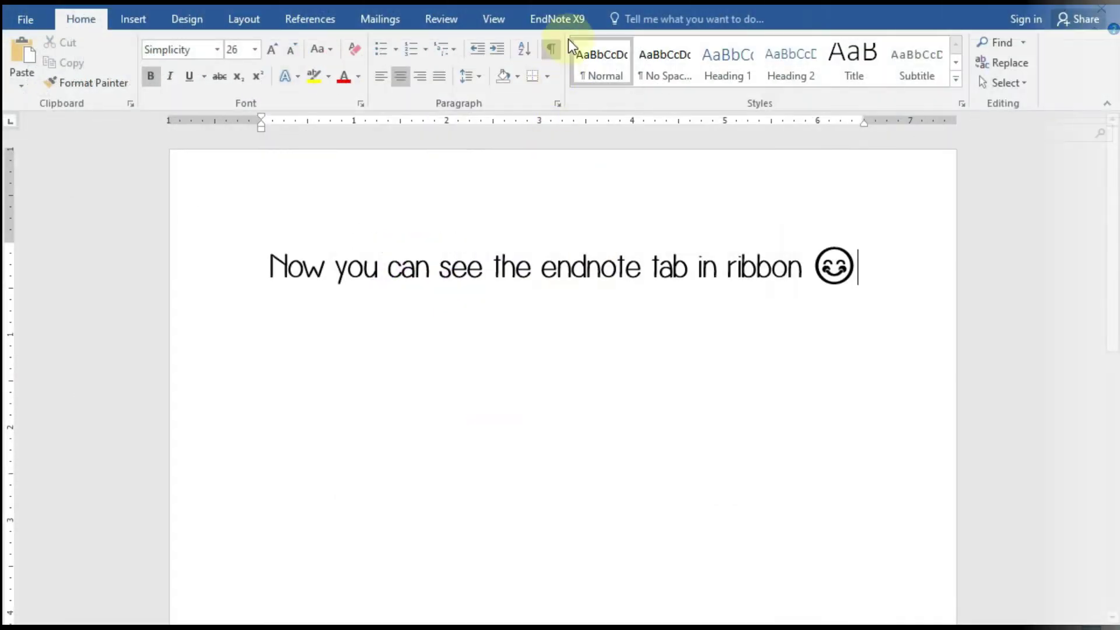
pyautogui.click(554, 19)
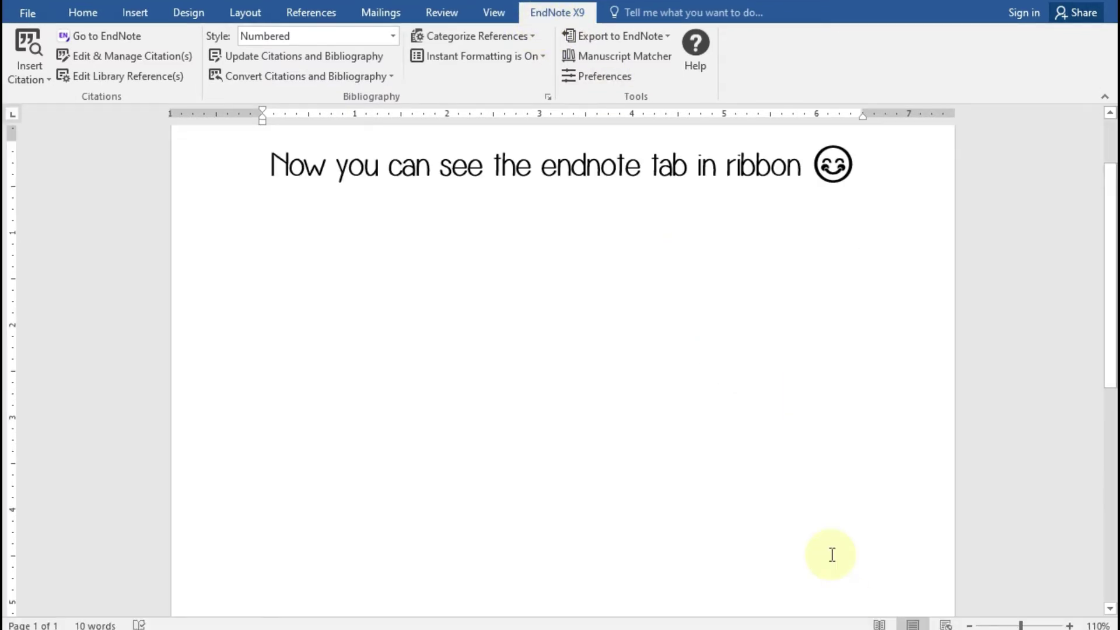
# Type the line 'Now go to endnote and create a new library' in the Word document
pyautogui.write('Now ')
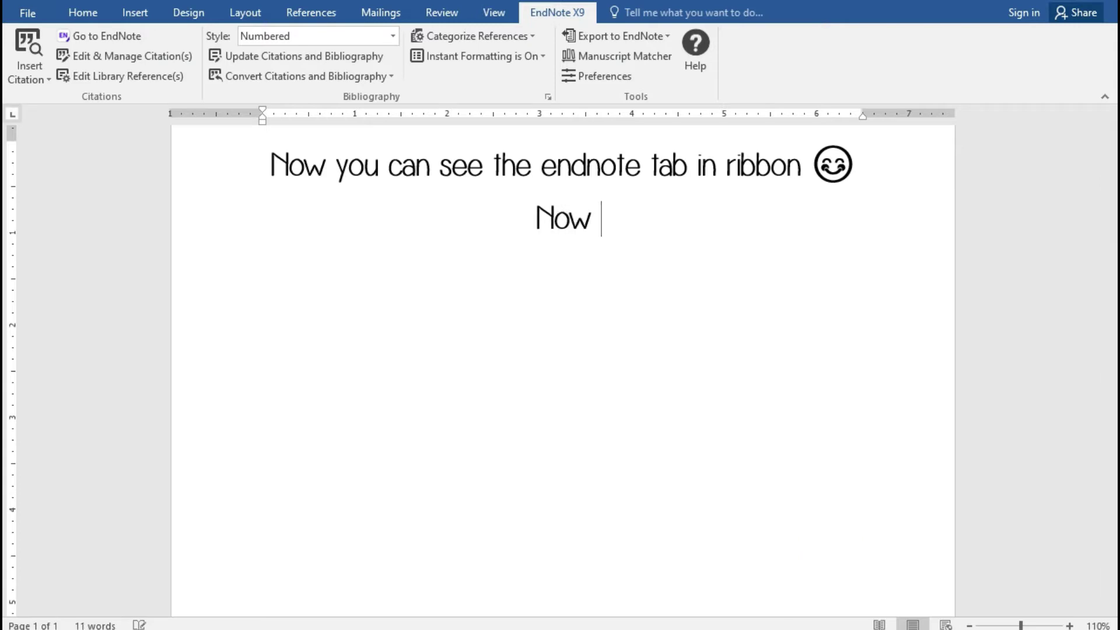
pyautogui.write('go to e')
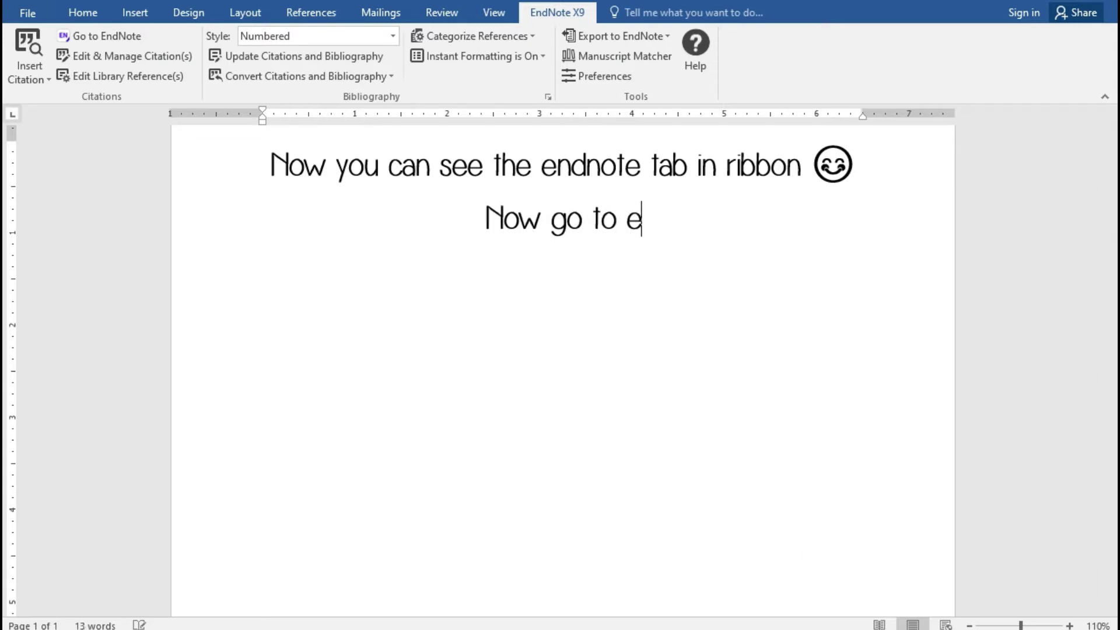
pyautogui.write('ndnote an')
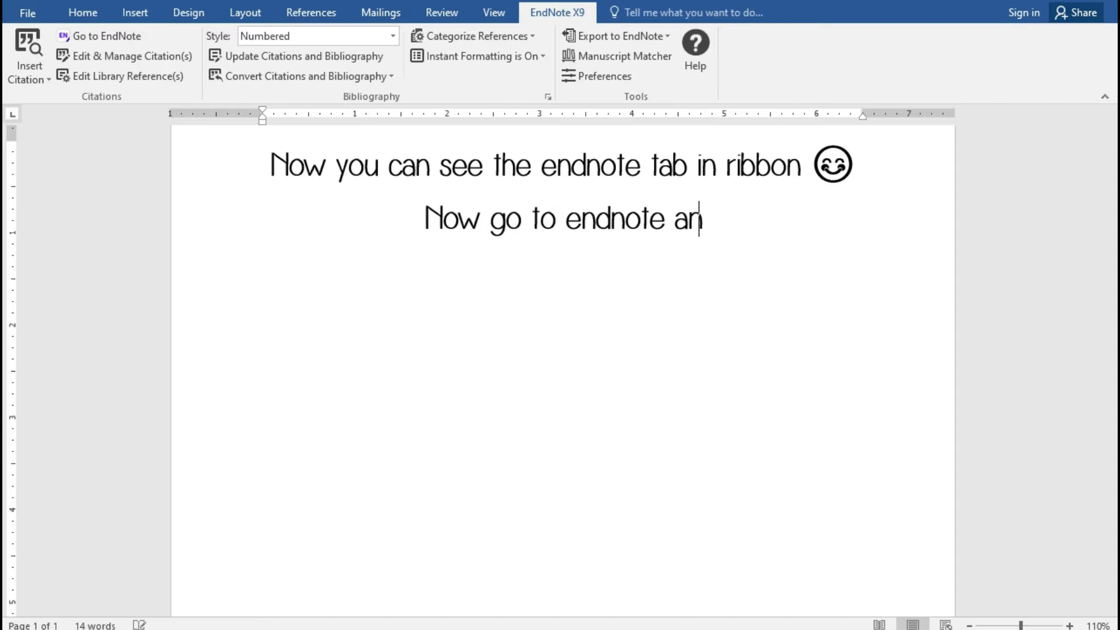
pyautogui.write('d create a ')
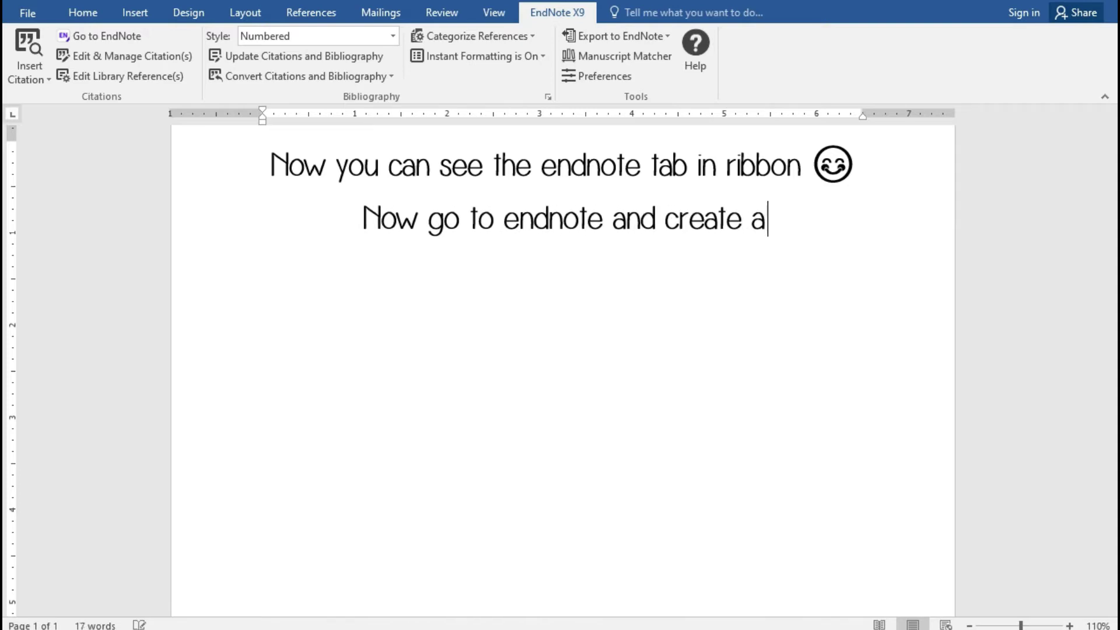
pyautogui.write('li')
pyautogui.press('BackSpace')
pyautogui.press('BackSpace')
pyautogui.write('new lib')
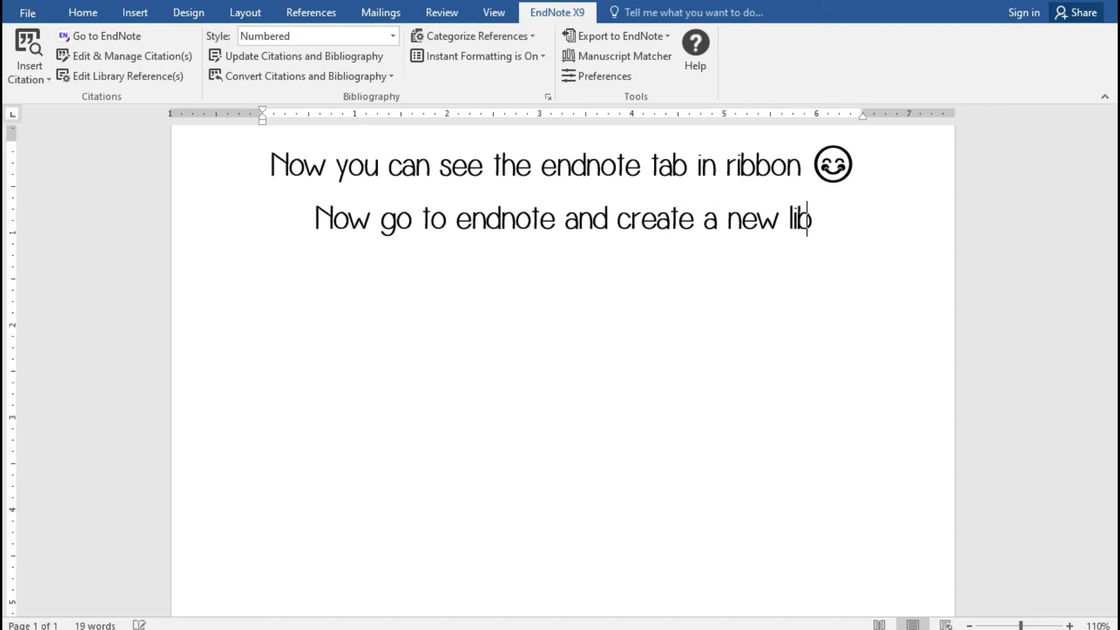
pyautogui.write('rary')
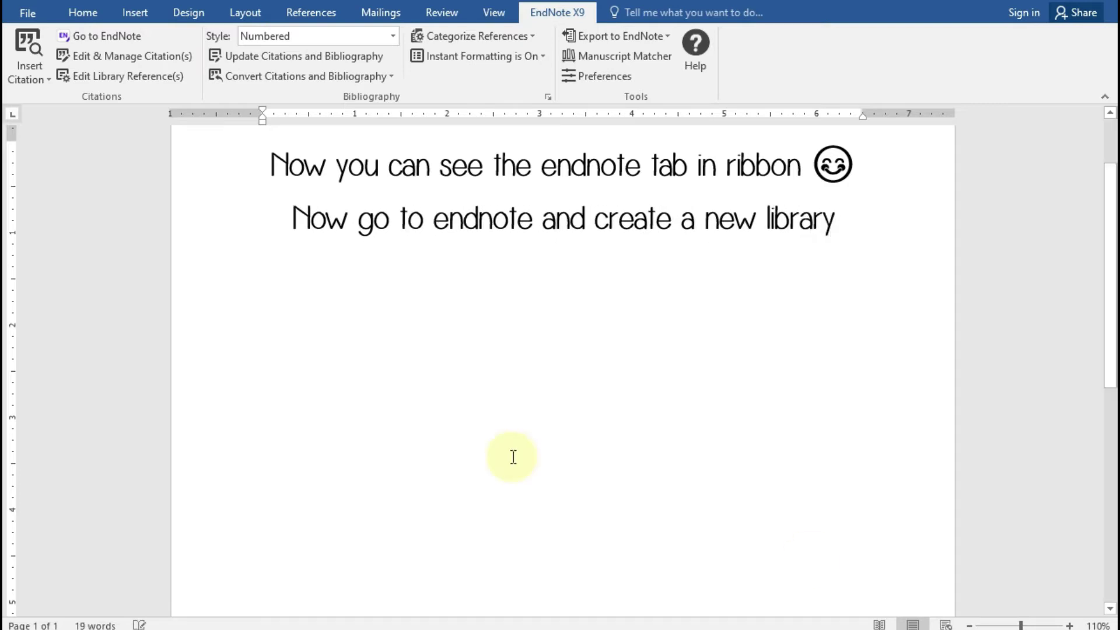
# Create and maximize a new EndNote library named ReferenceLibrary, then start a new paragraph in Word
pyautogui.click(115, 42)
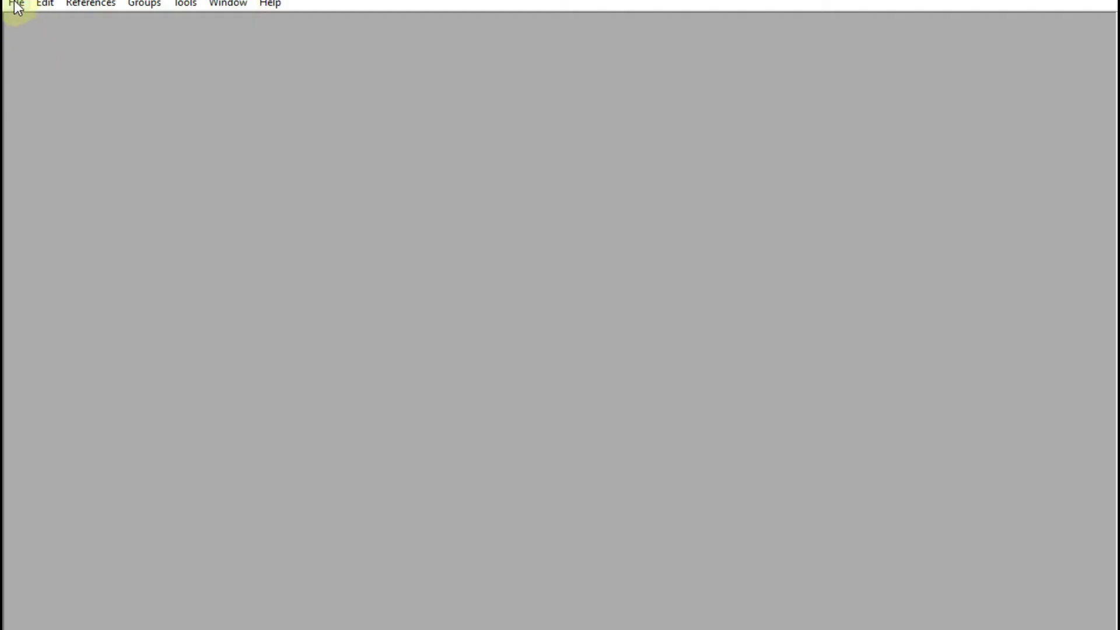
pyautogui.click(16, 4)
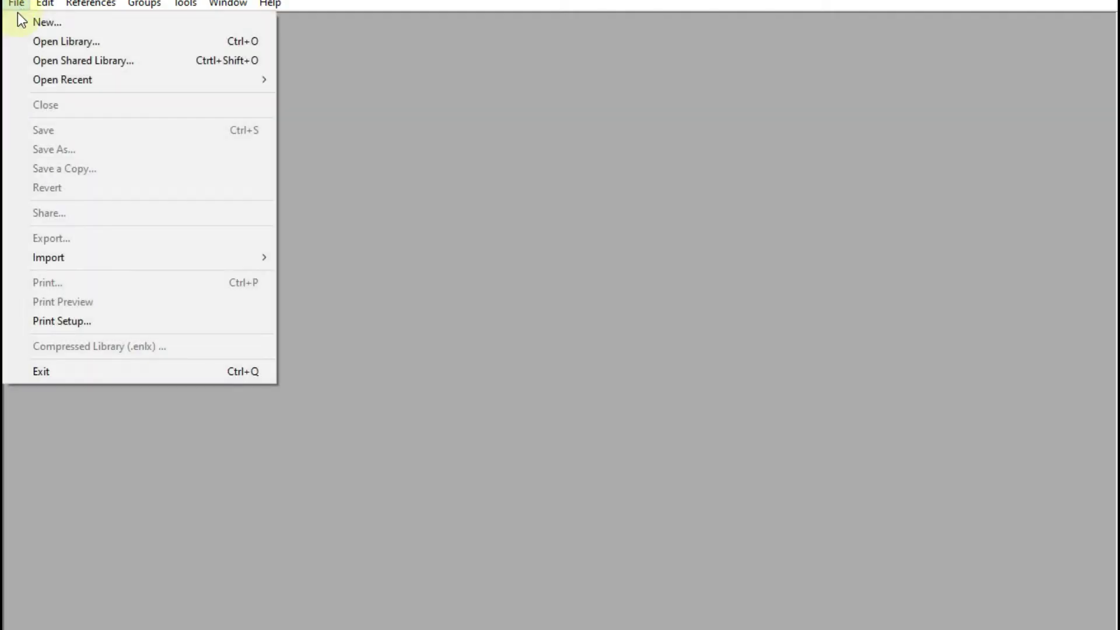
pyautogui.click(19, 19)
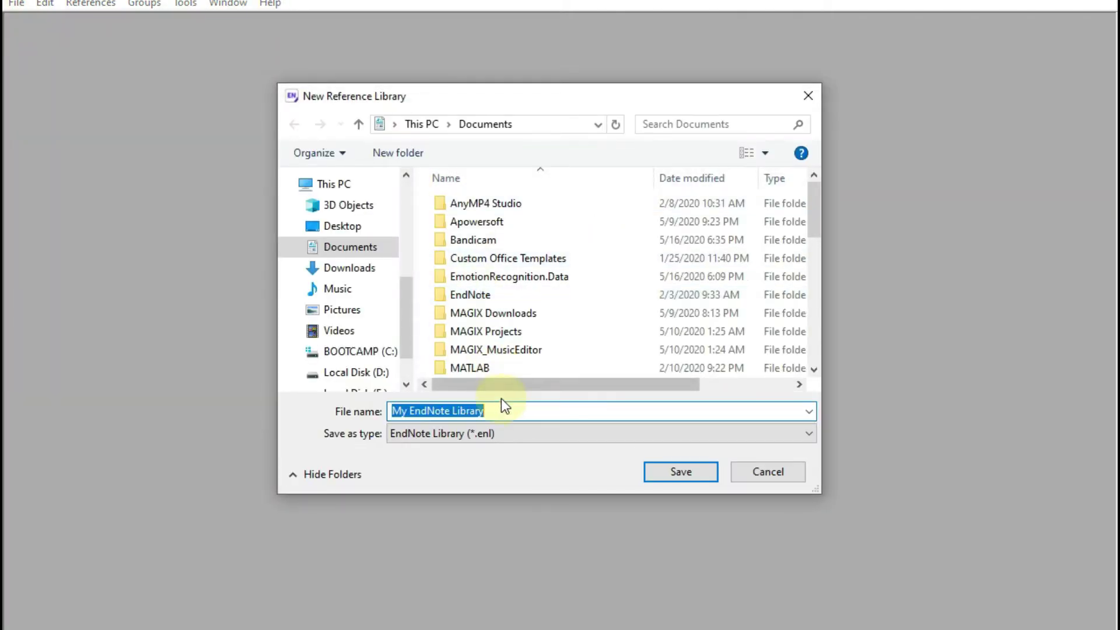
pyautogui.press('BackSpace')
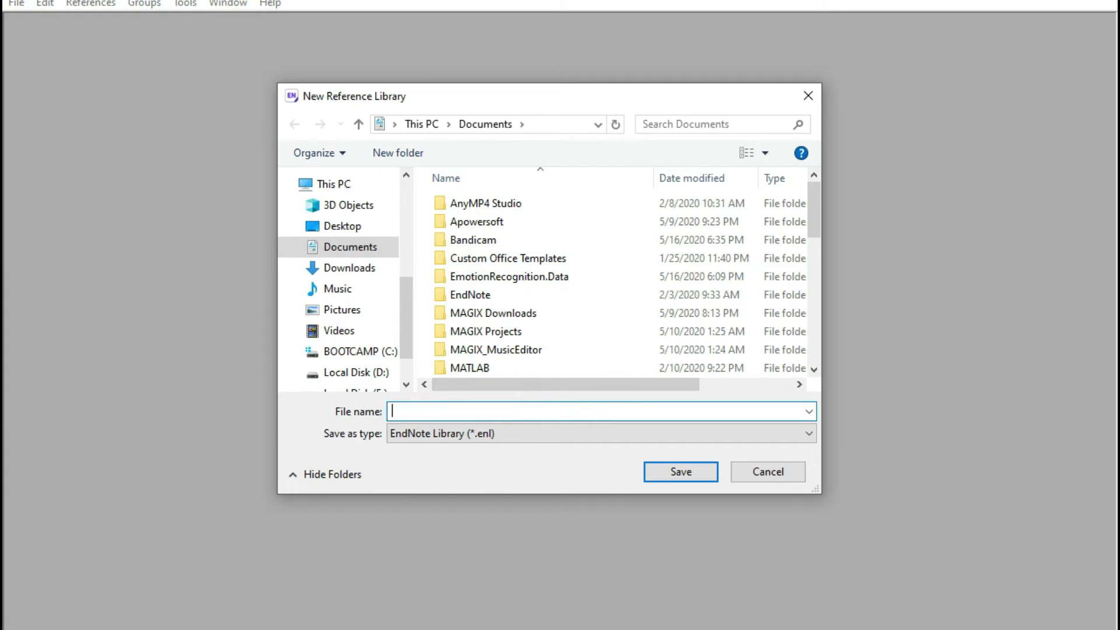
pyautogui.write('ReferenceLibrary')
pyautogui.press('Return')
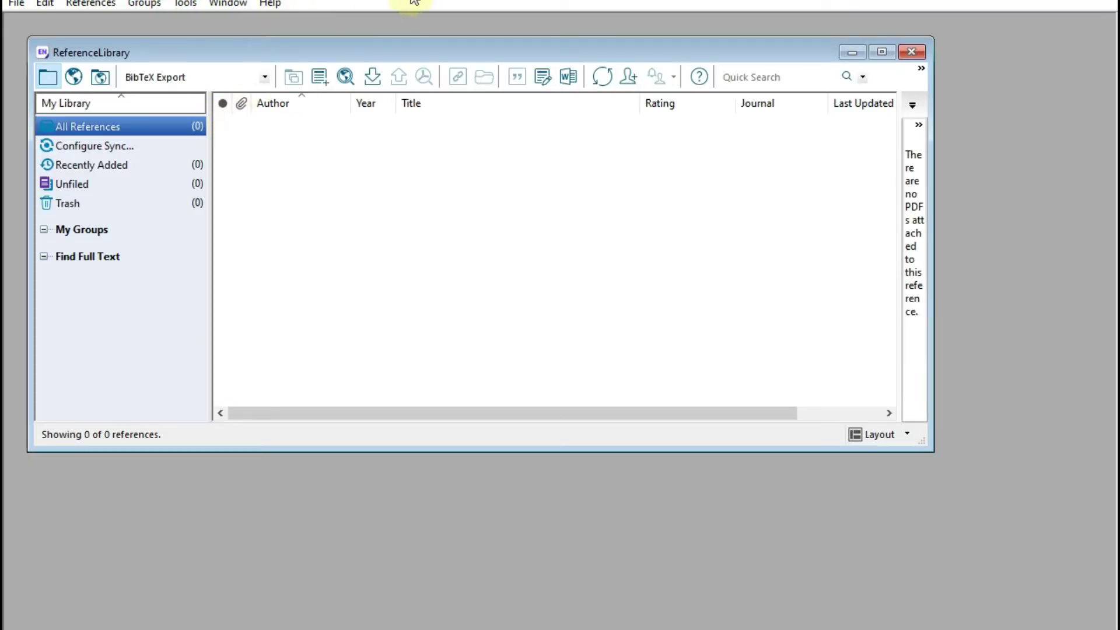
pyautogui.doubleClick(457, 58)
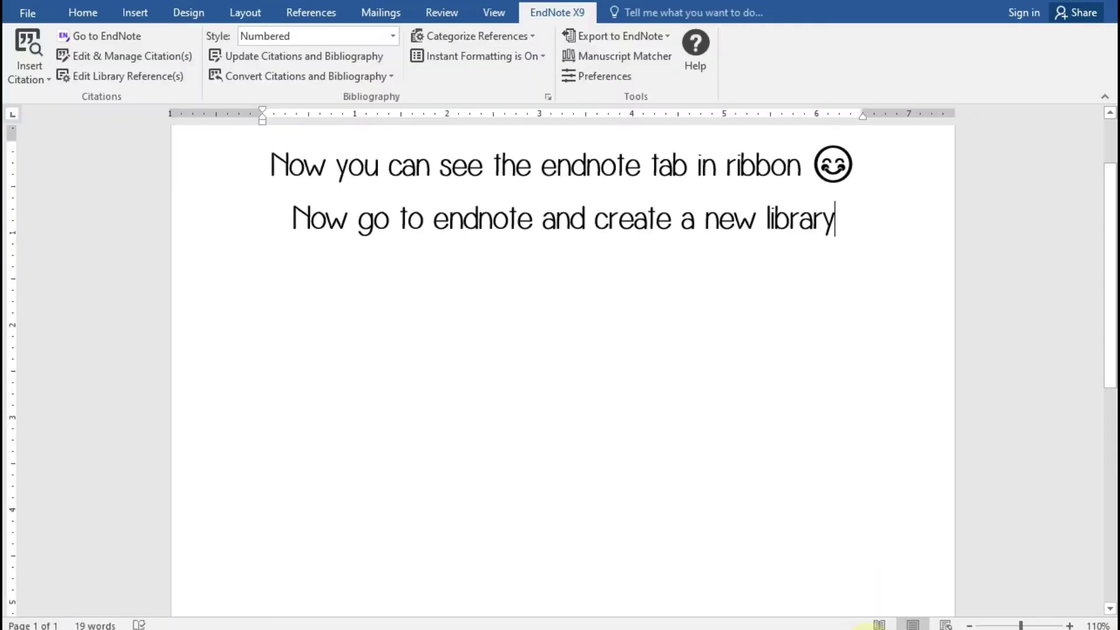
pyautogui.click(765, 545)
pyautogui.press('Return')
pyautogui.press('Return')
# Type that a reference can be a web page, book or research article, then '1) insert a reference of web page'
pyautogui.write('No')
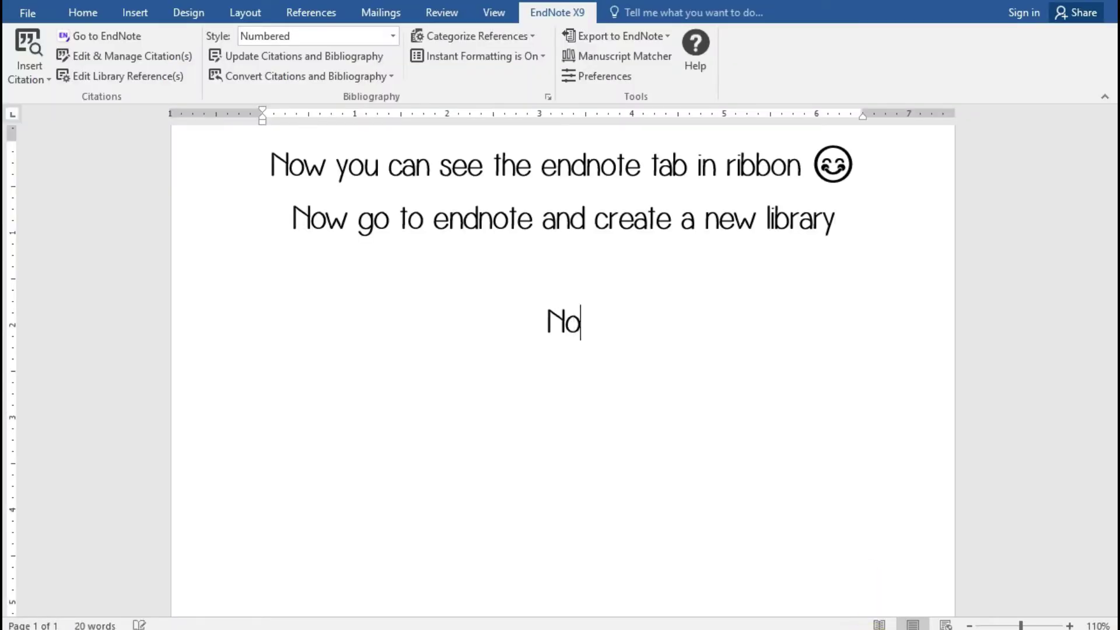
pyautogui.write('w a r')
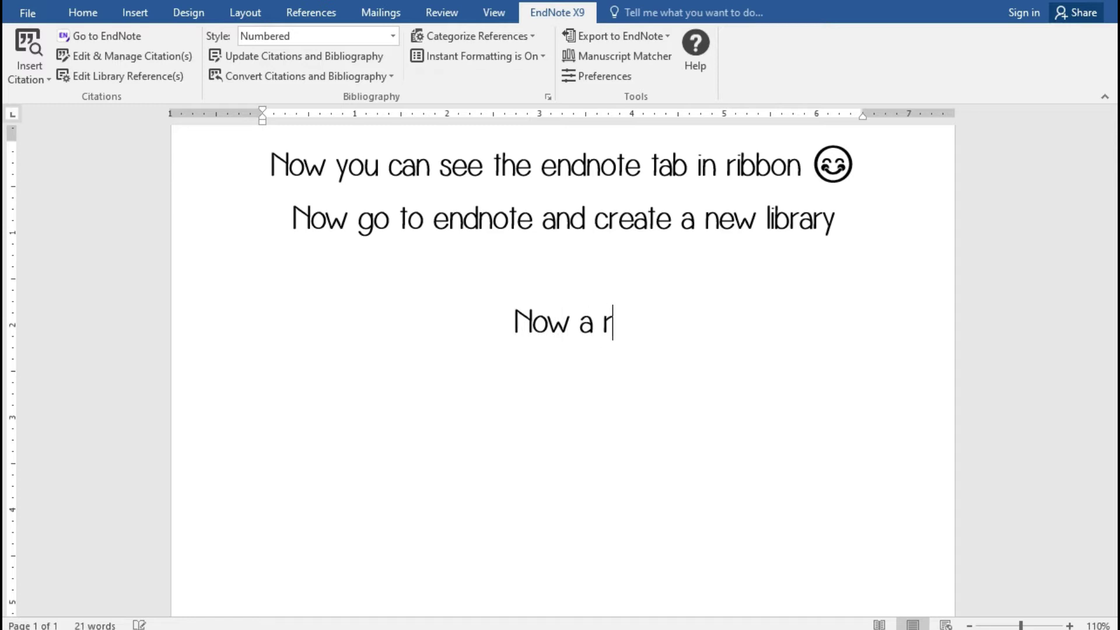
pyautogui.write('eference')
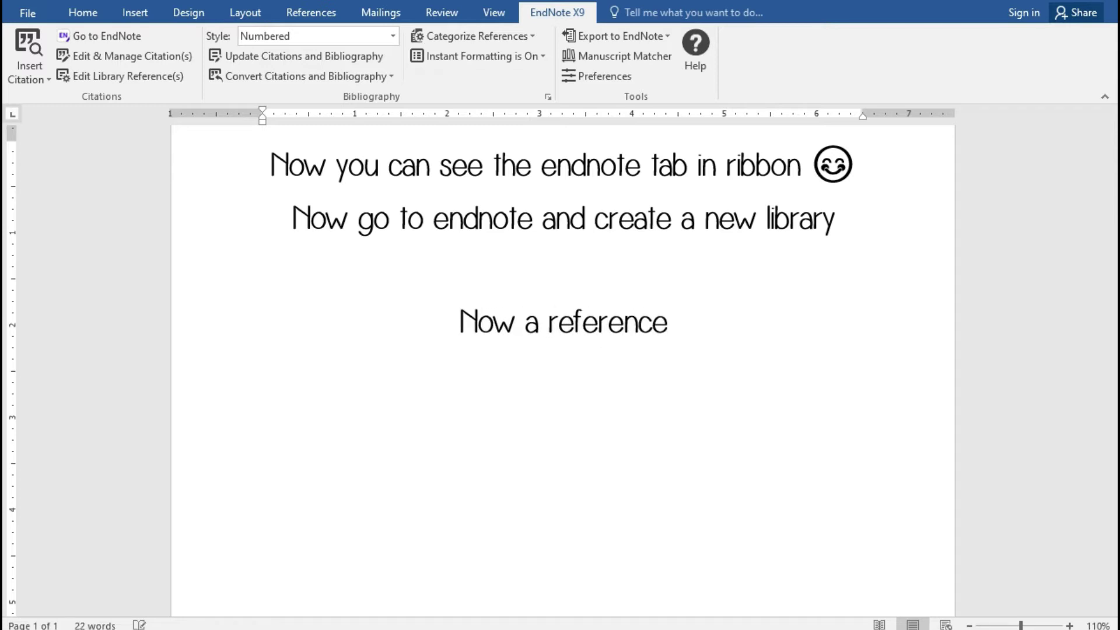
pyautogui.write(' can be')
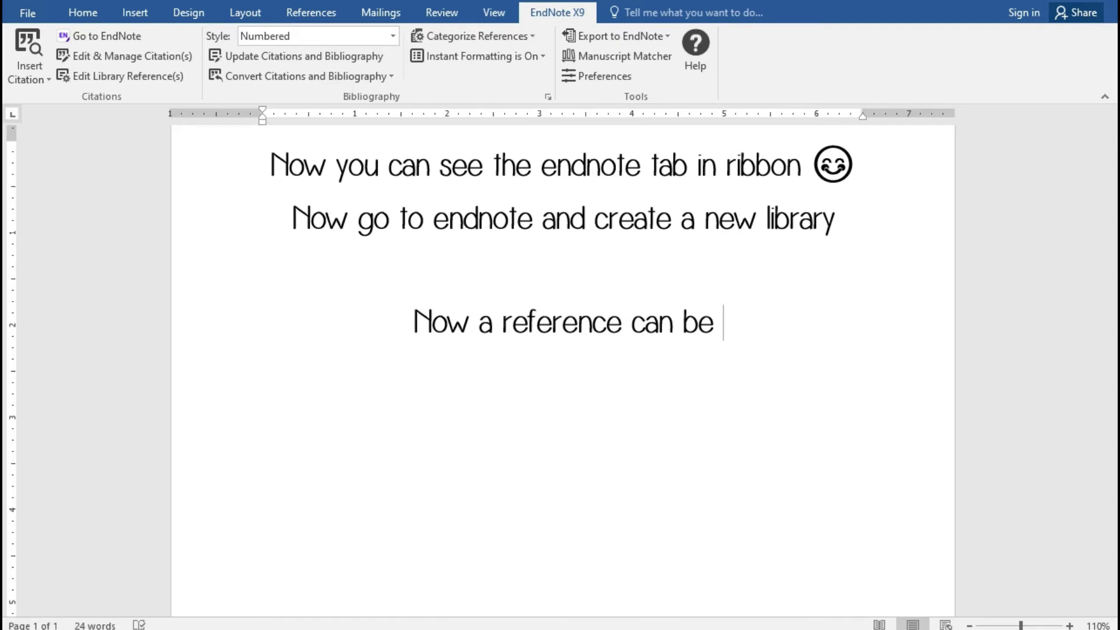
pyautogui.write('a web')
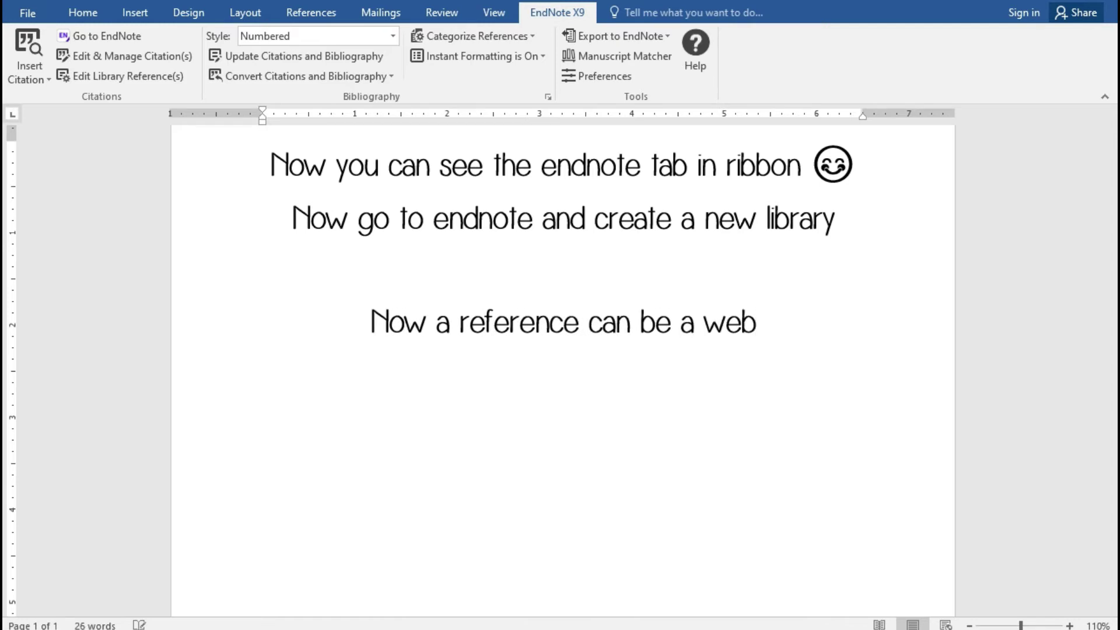
pyautogui.write(' page, a ')
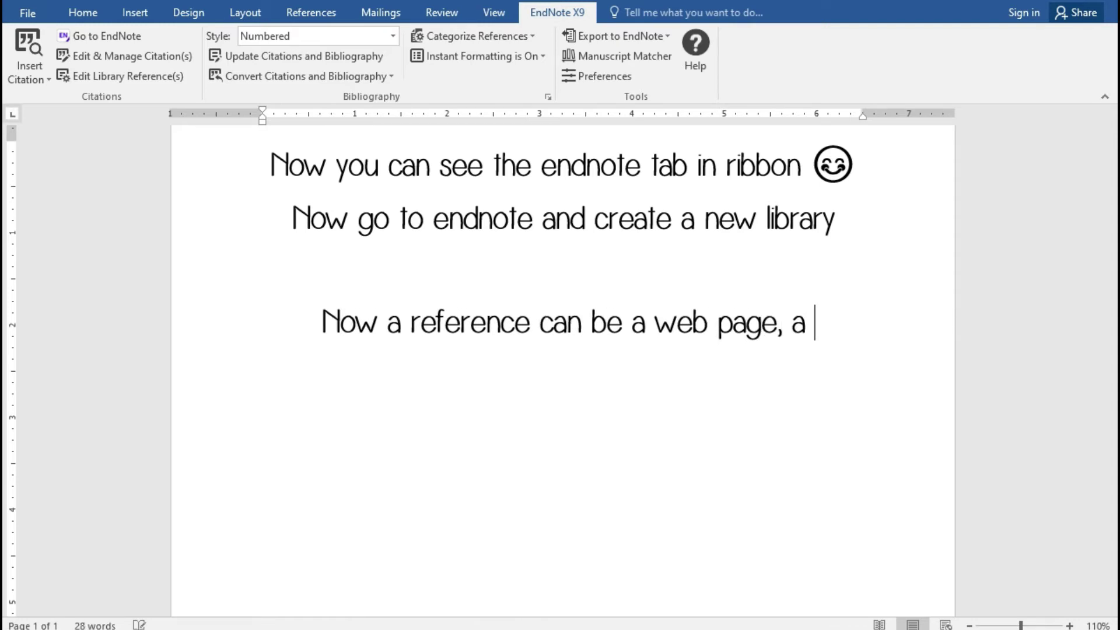
pyautogui.write('booko')
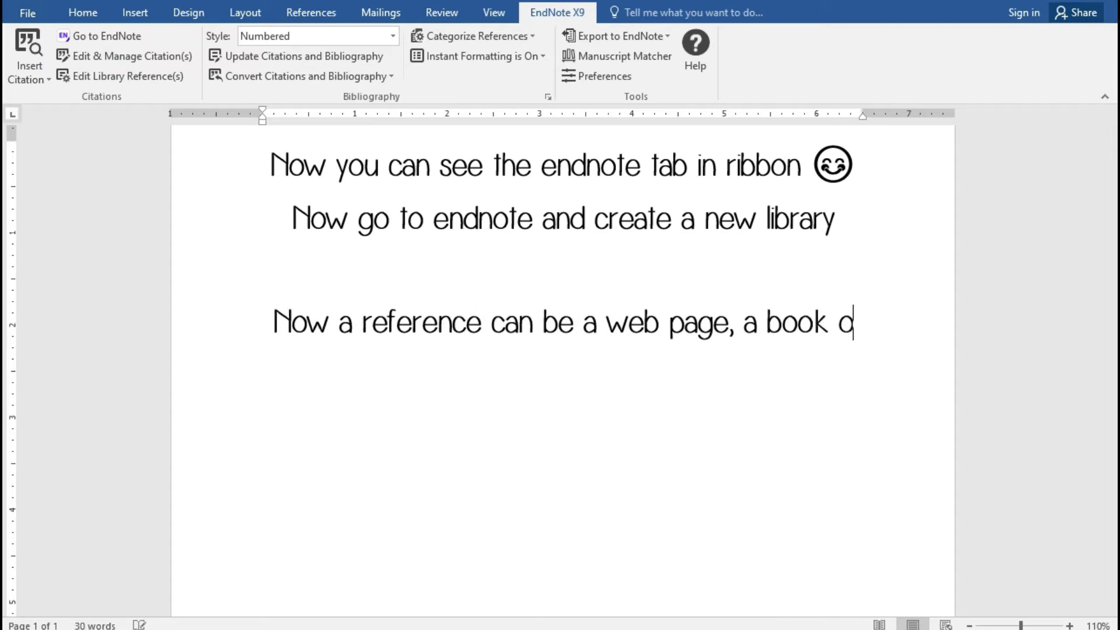
pyautogui.write('r a')
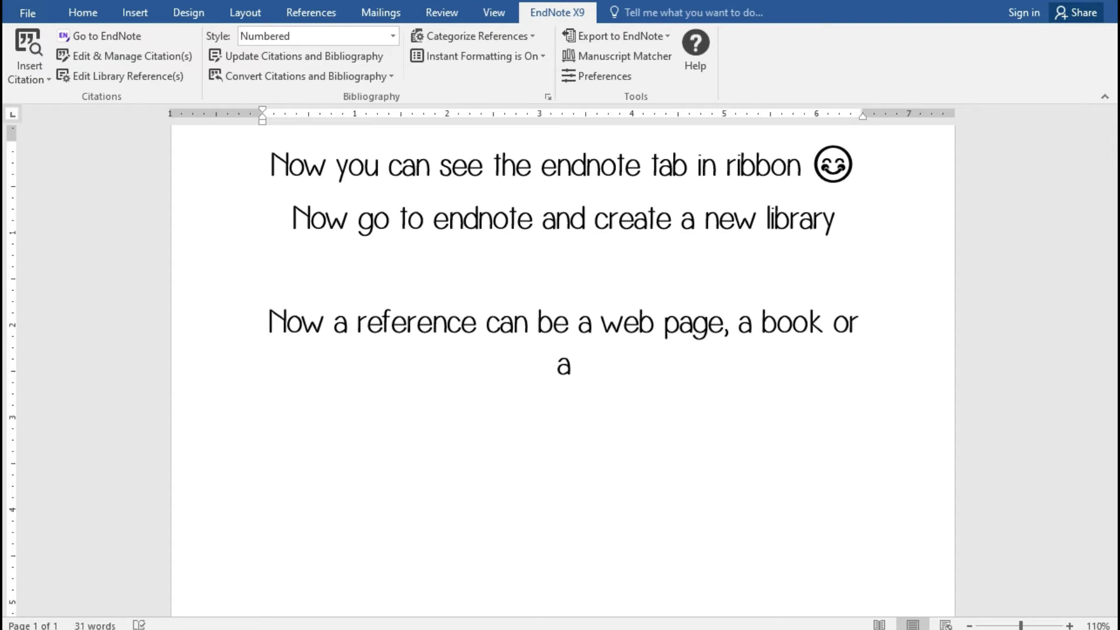
pyautogui.write('research')
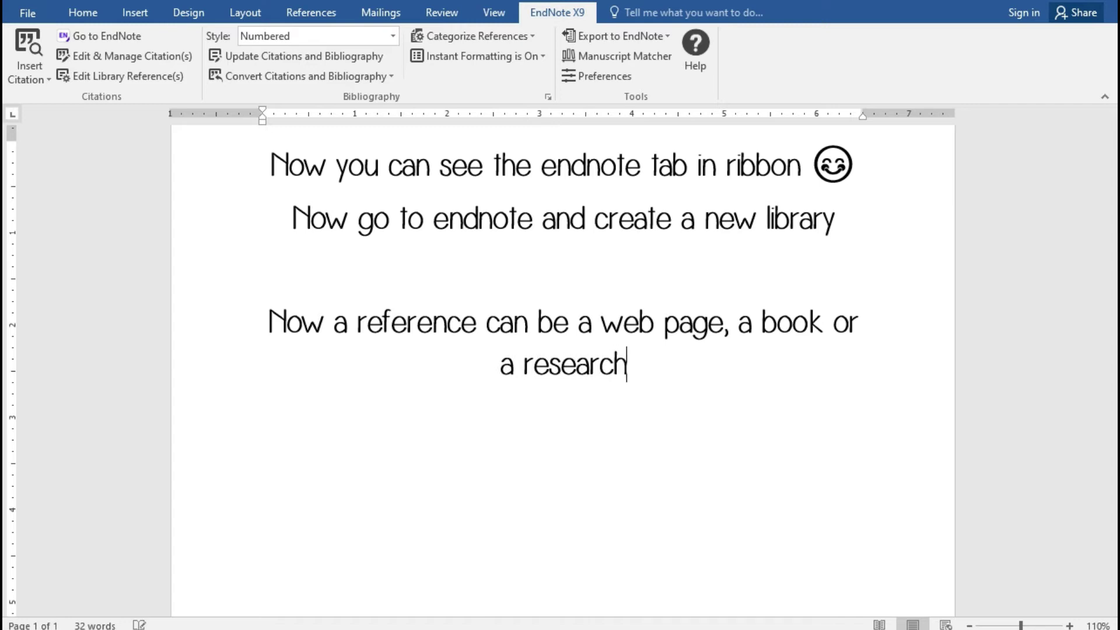
pyautogui.write(' art')
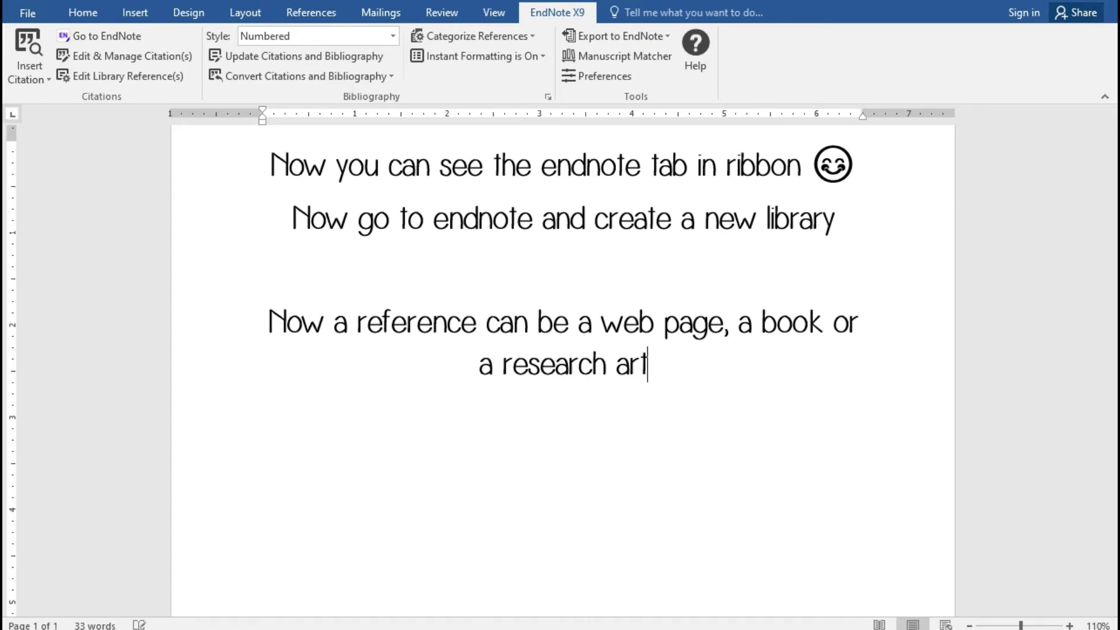
pyautogui.write('icle.')
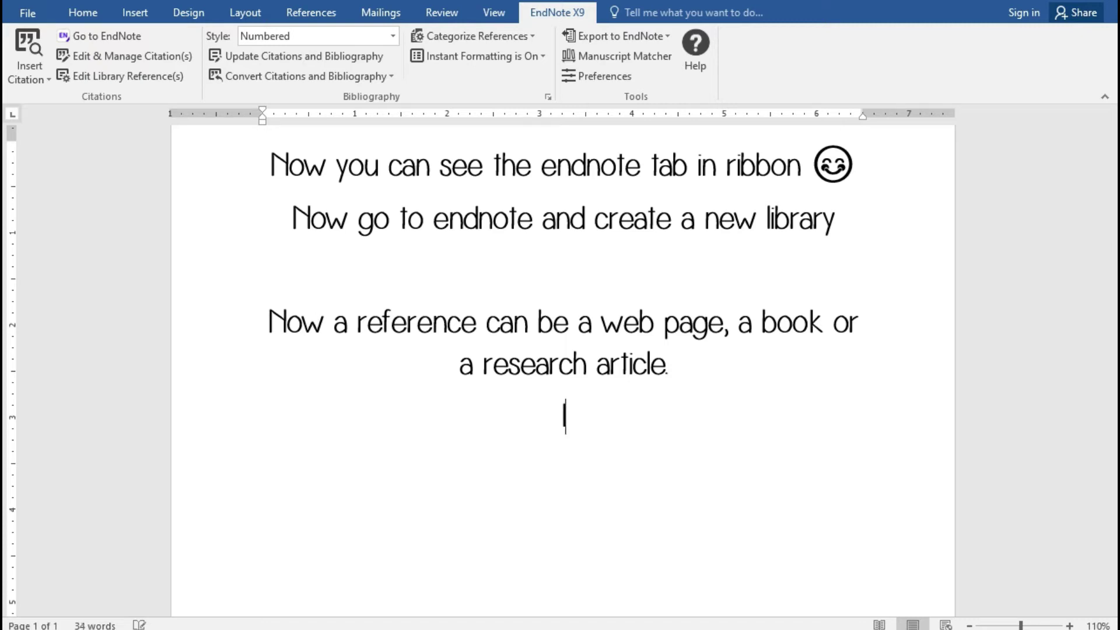
pyautogui.write('1) ')
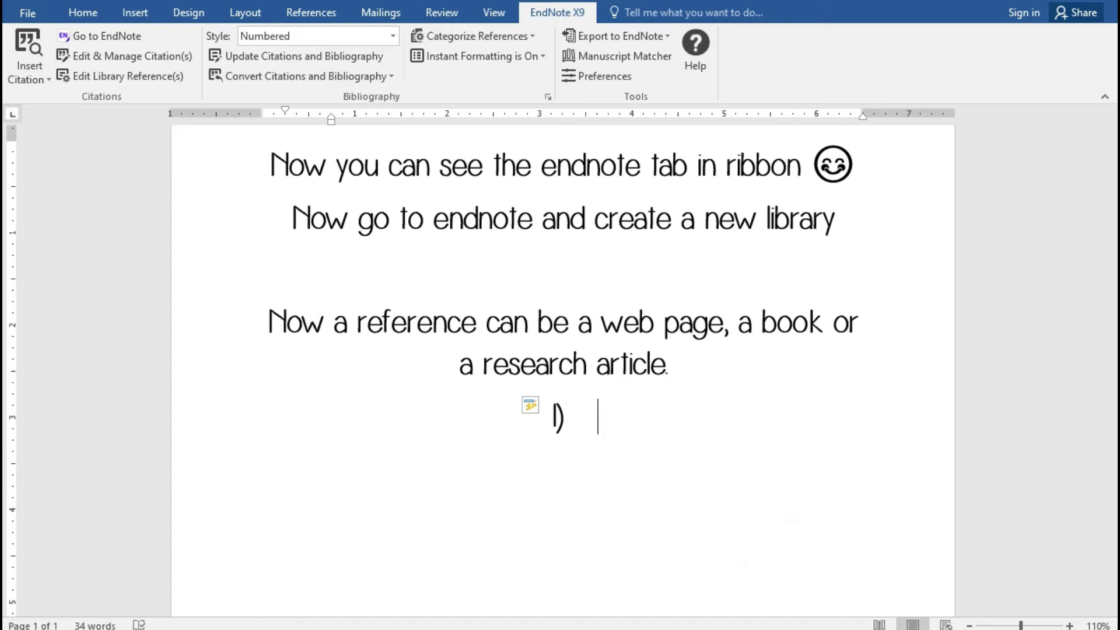
pyautogui.write('insert a ')
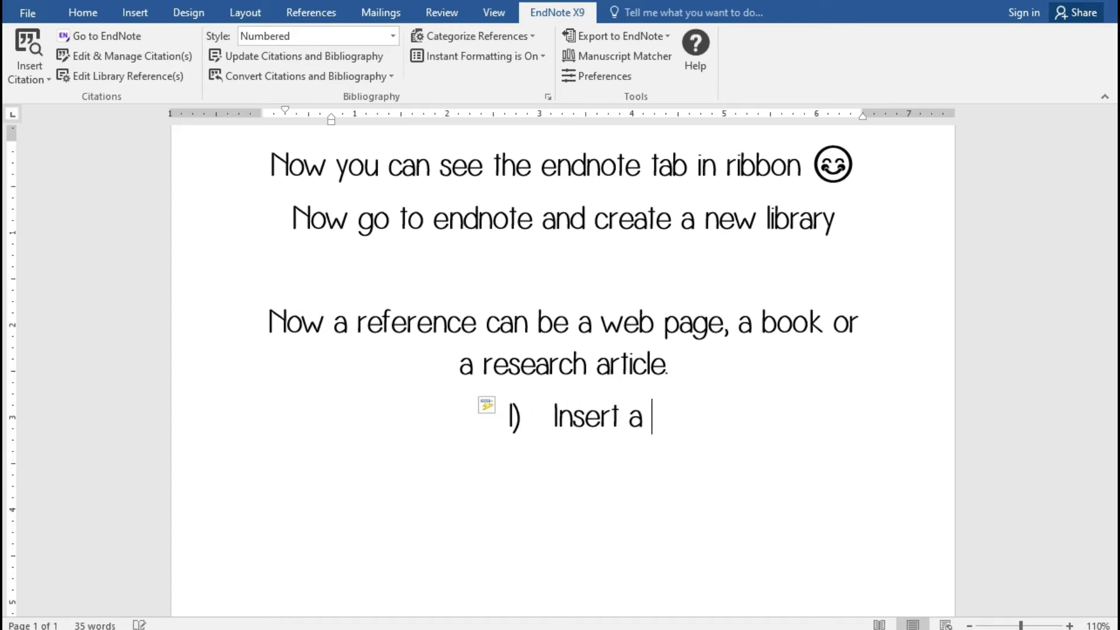
pyautogui.write('reference of')
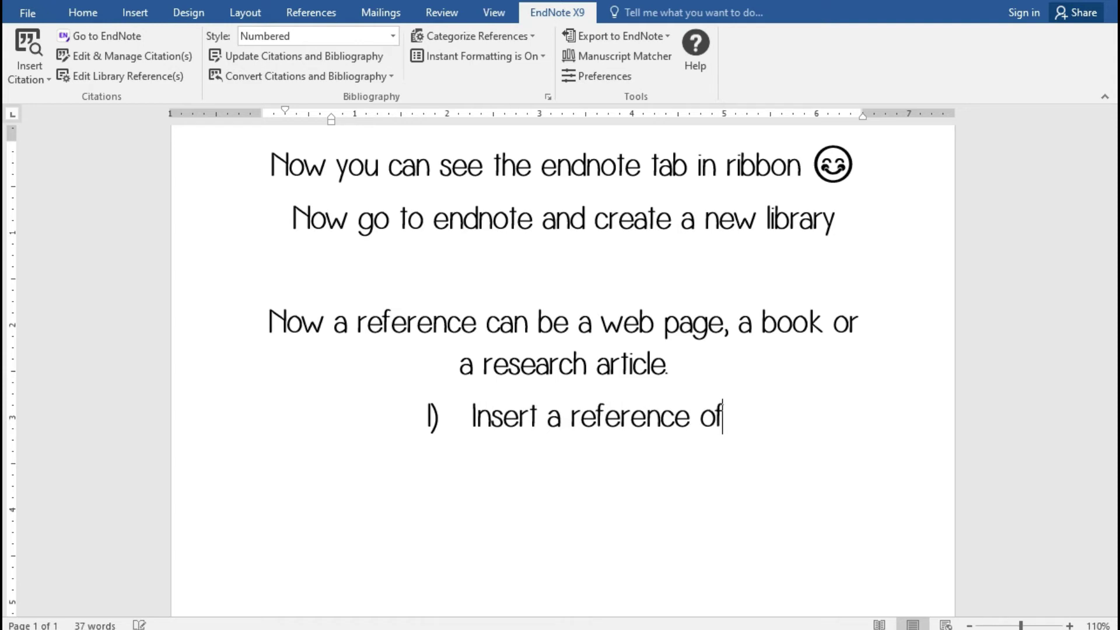
pyautogui.write(' webpag')
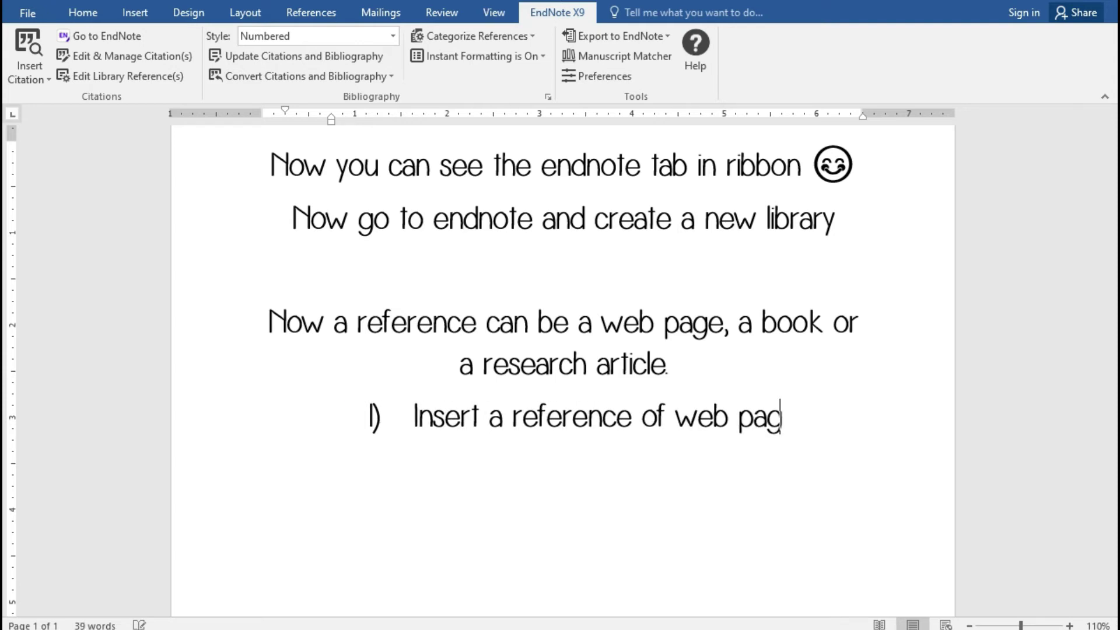
pyautogui.write('e')
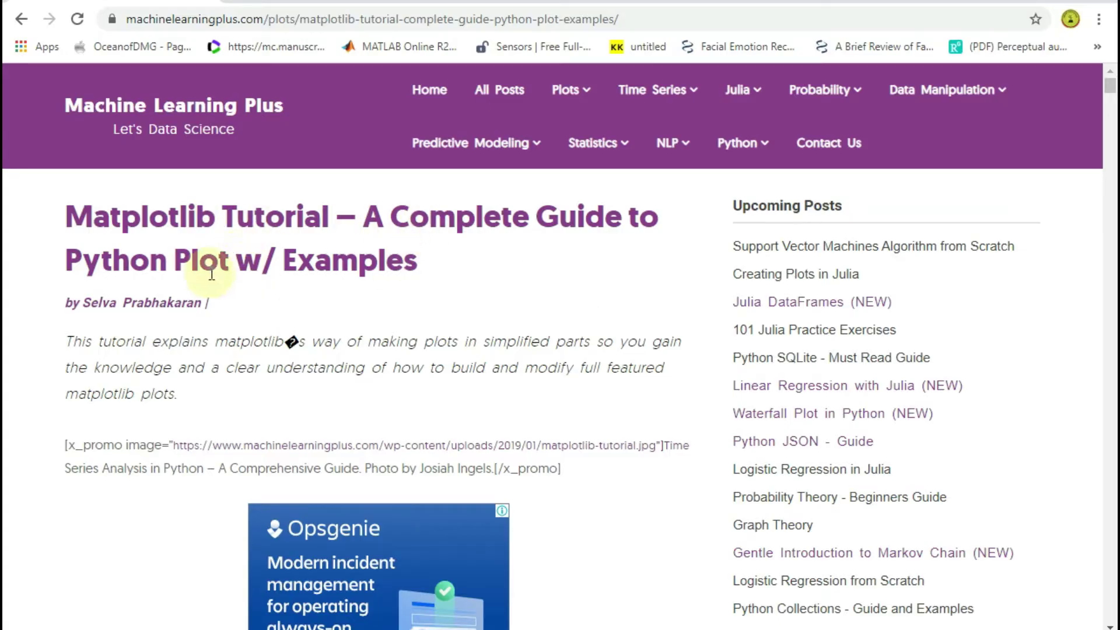
# Copy the Matplotlib tutorial's full title from the Chrome page and switch back to EndNote
pyautogui.moveTo(430, 257); pyautogui.dragTo(100, 212)
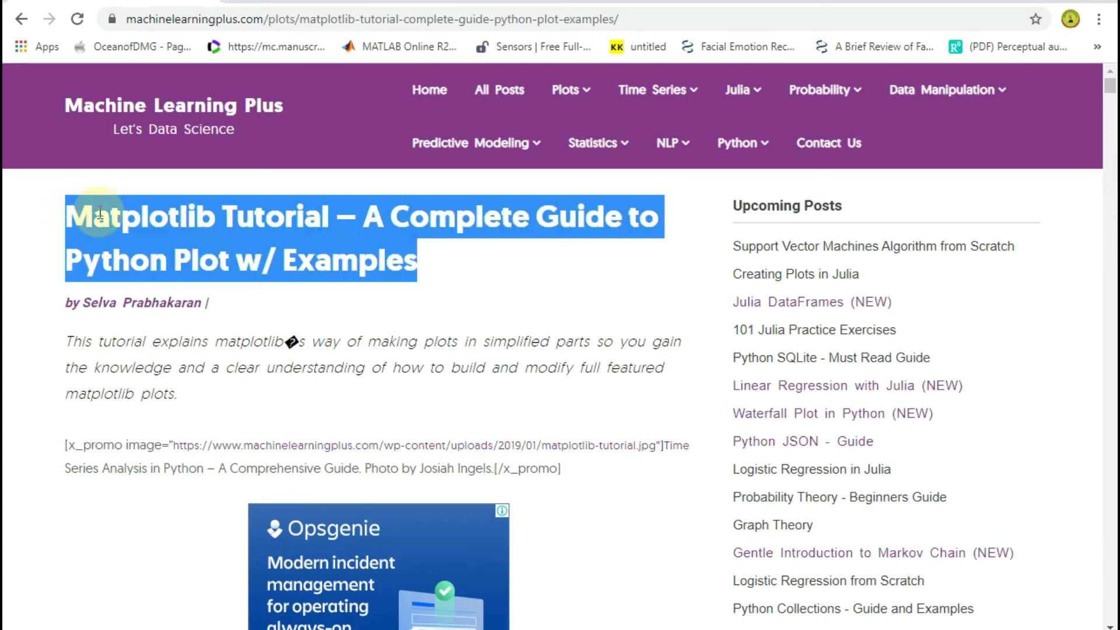
pyautogui.rightClick(100, 213)
pyautogui.click(140, 223)
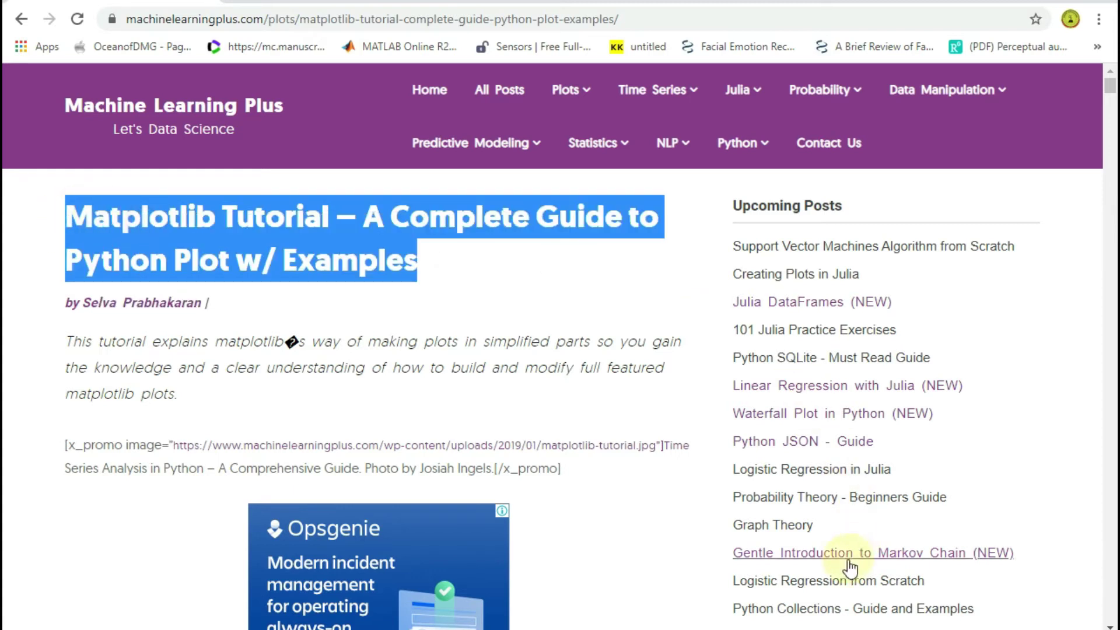
pyautogui.hotkey('alt', 'Tab')
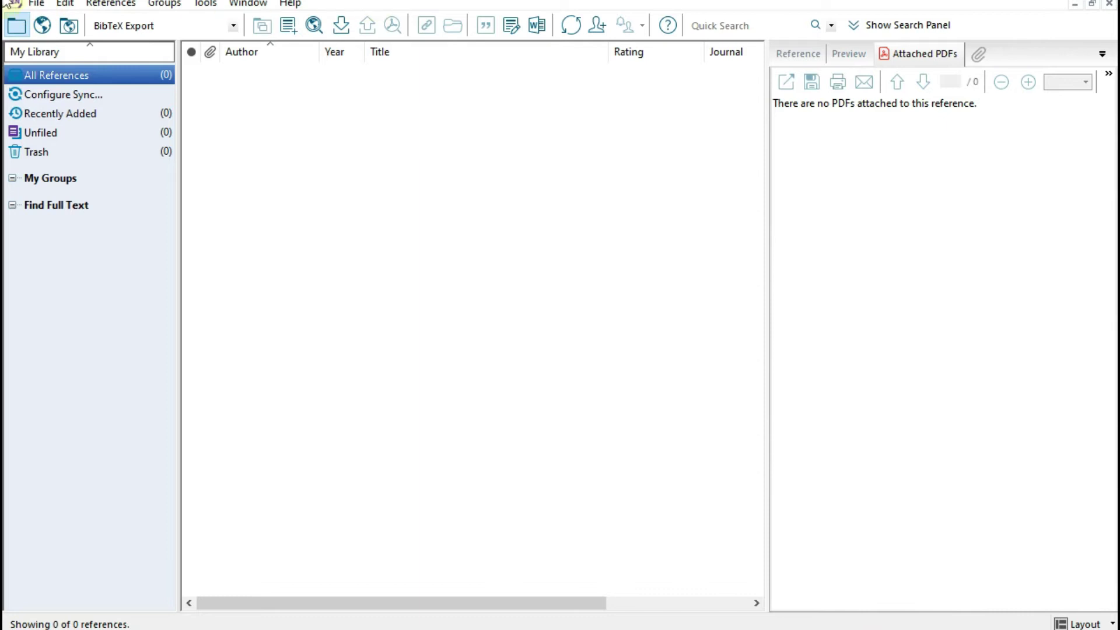
# Create a new Web Page reference and paste the tutorial's title into its Title field
pyautogui.click(130, 5)
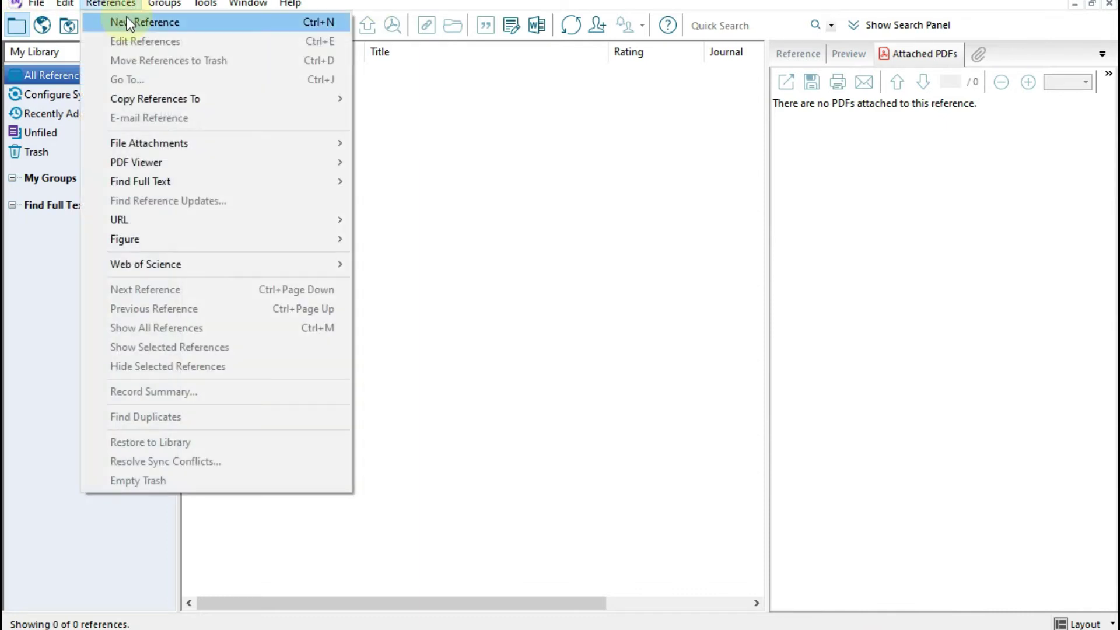
pyautogui.click(127, 22)
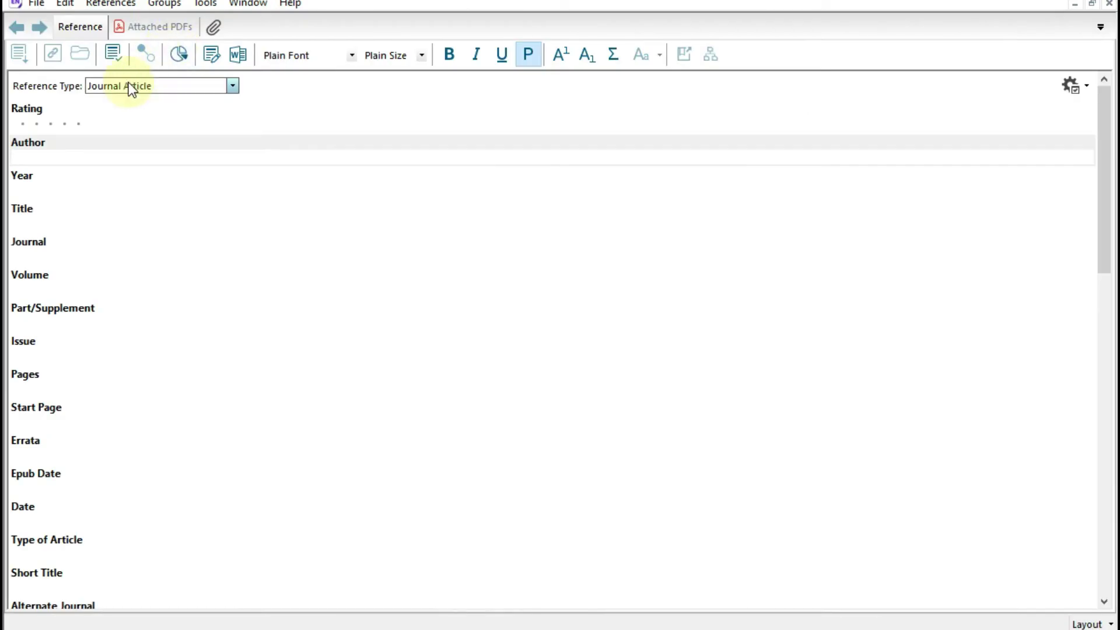
pyautogui.click(128, 85)
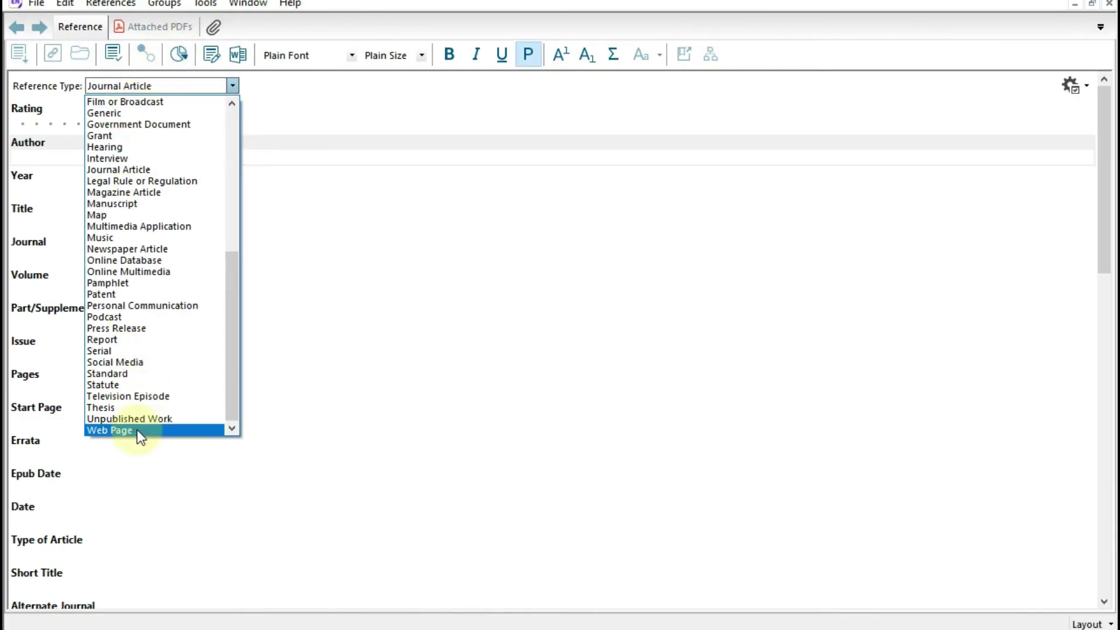
pyautogui.click(137, 430)
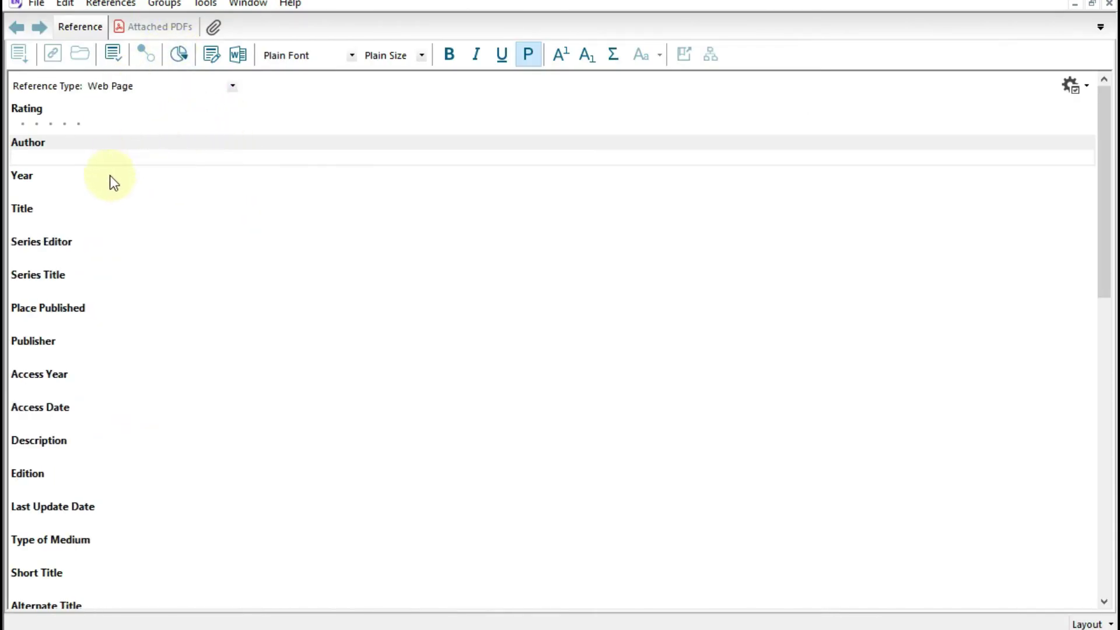
pyautogui.click(53, 219)
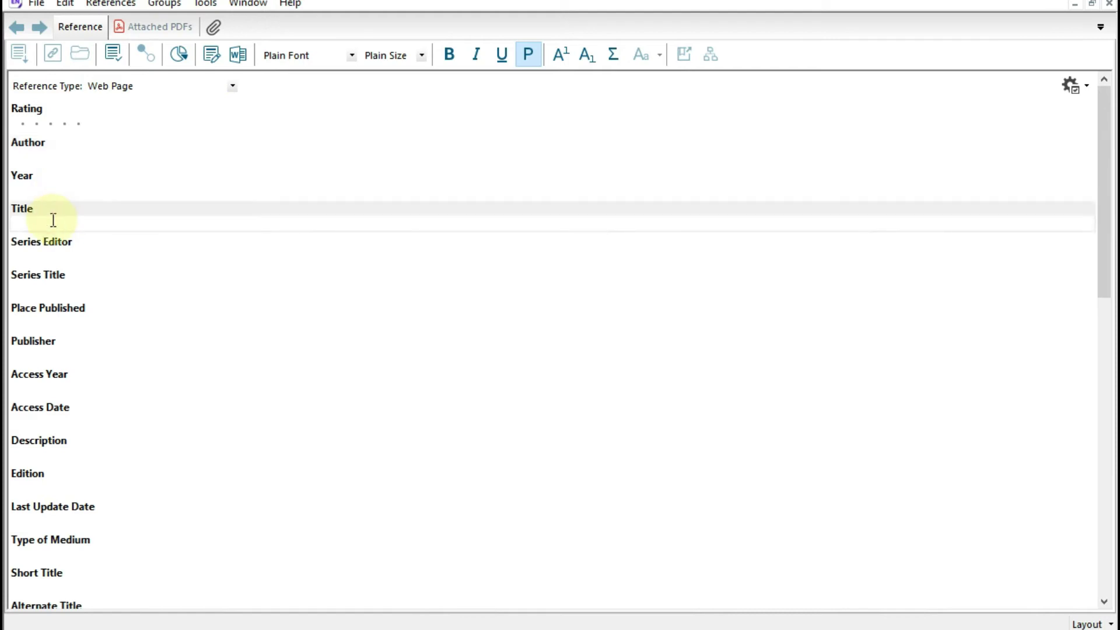
pyautogui.hotkey('ctrl', 'v')
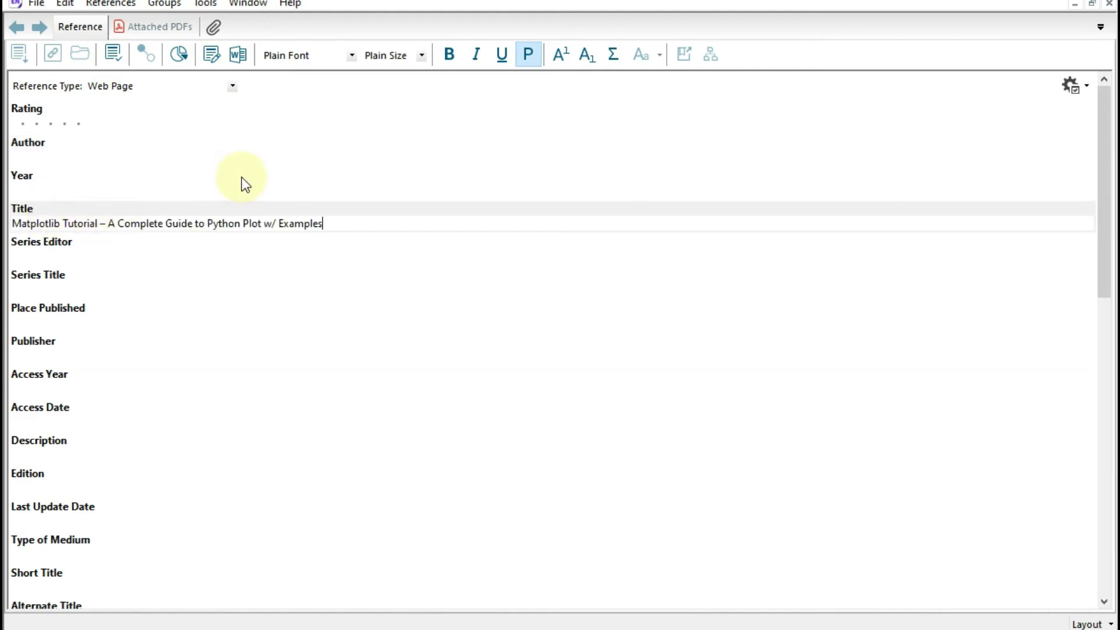
# Paste the tutorial author's name into Author, then view the web page's source in Chrome
pyautogui.click(64, 159)
pyautogui.hotkey('alt', 'Tab')
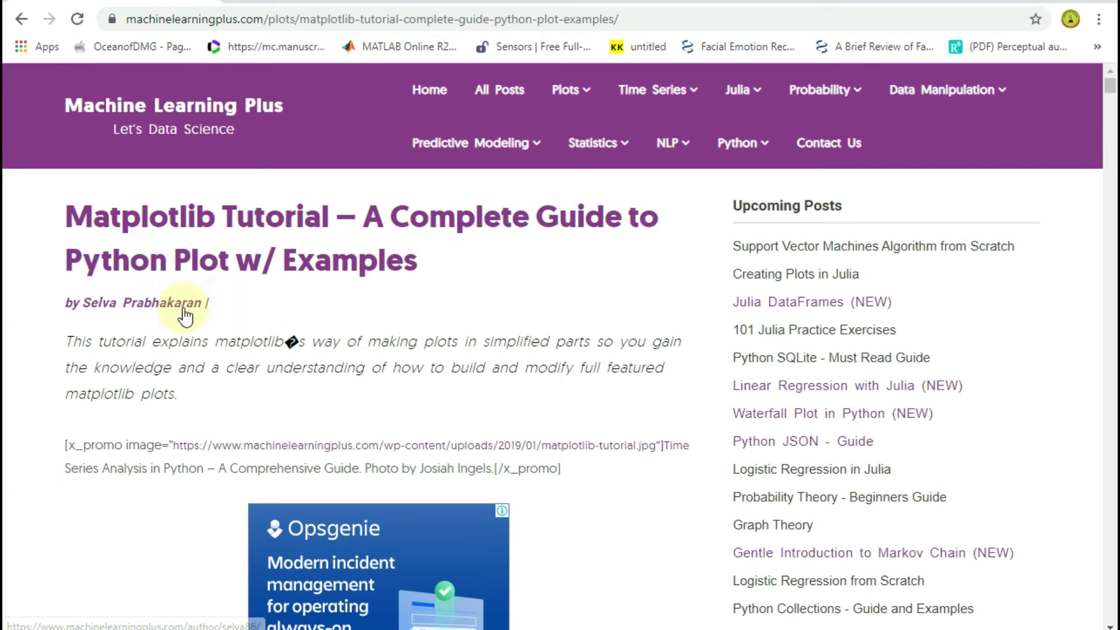
pyautogui.moveTo(82, 303); pyautogui.dragTo(204, 302)
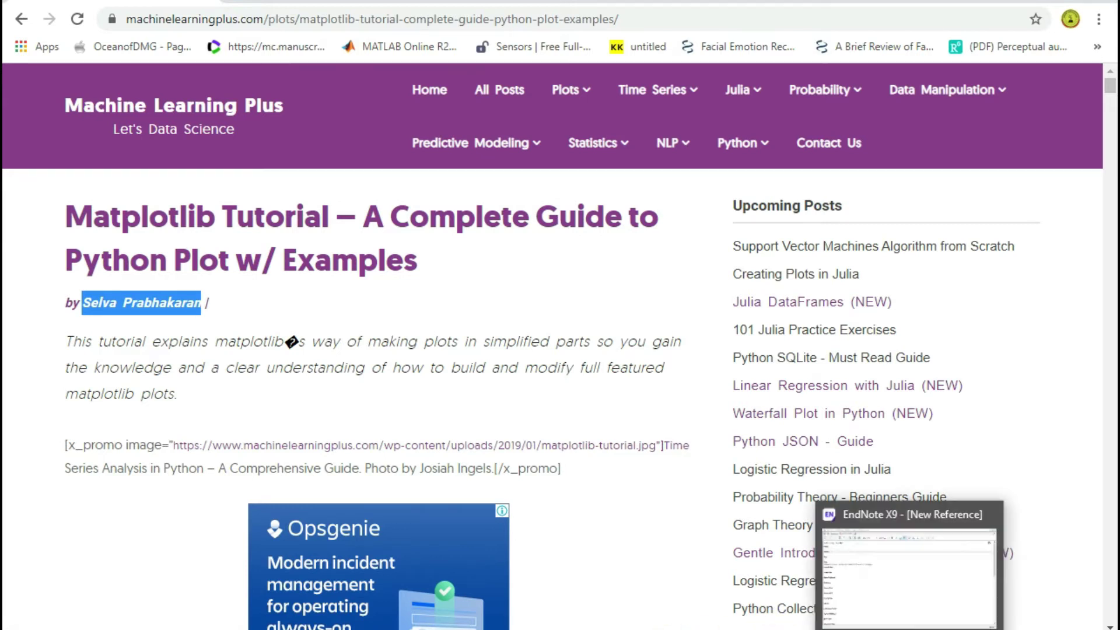
pyautogui.click(910, 578)
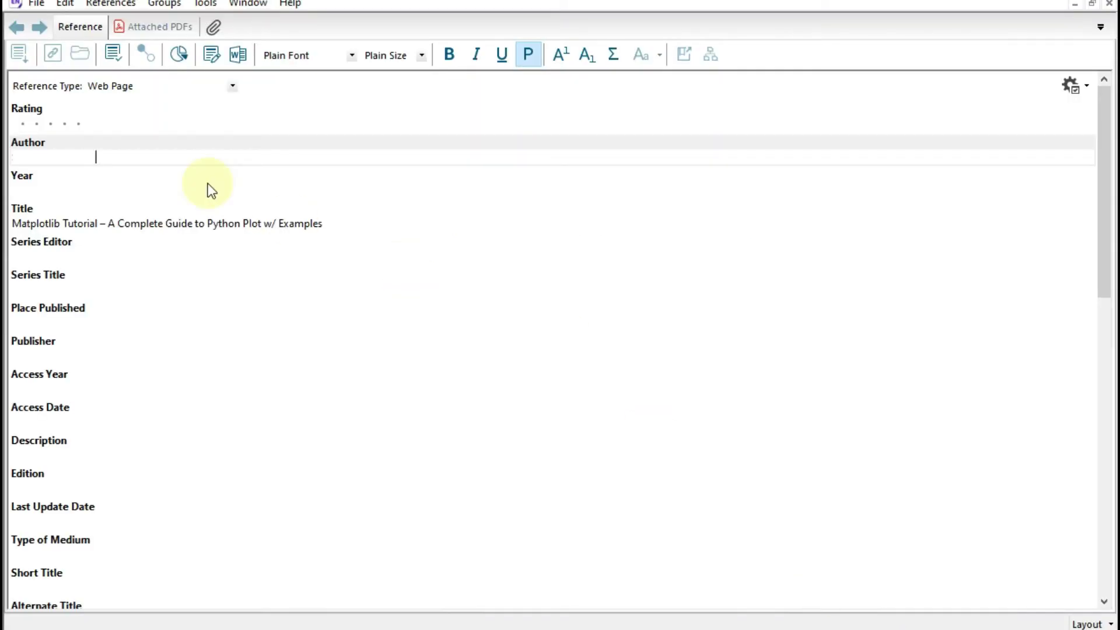
pyautogui.hotkey('ctrl', 'v')
pyautogui.click(65, 181)
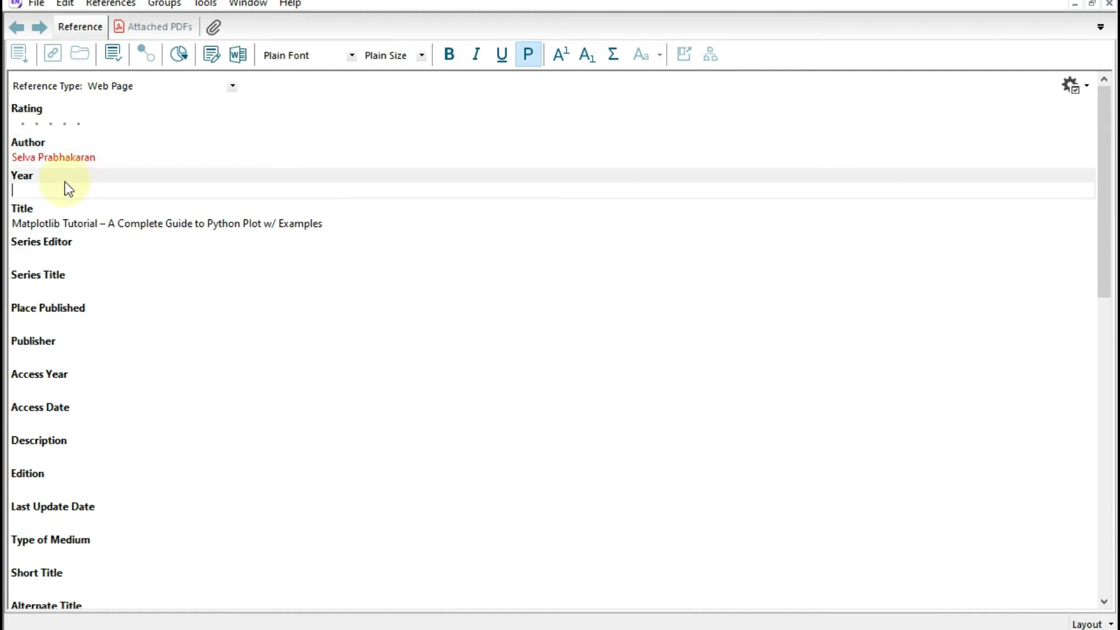
pyautogui.hotkey('alt', 'Tab')
pyautogui.rightClick(569, 263)
pyautogui.click(625, 442)
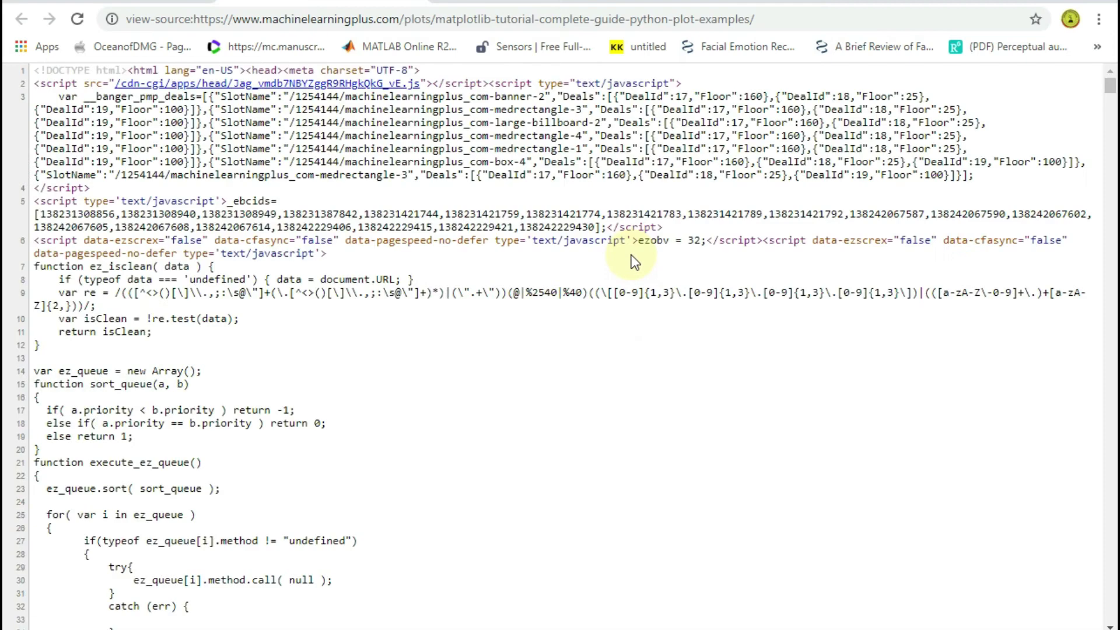
# Find the datePublished value in the page source and set the reference's Year to 2019
pyautogui.hotkey('ctrl', 'f')
pyautogui.write('2')
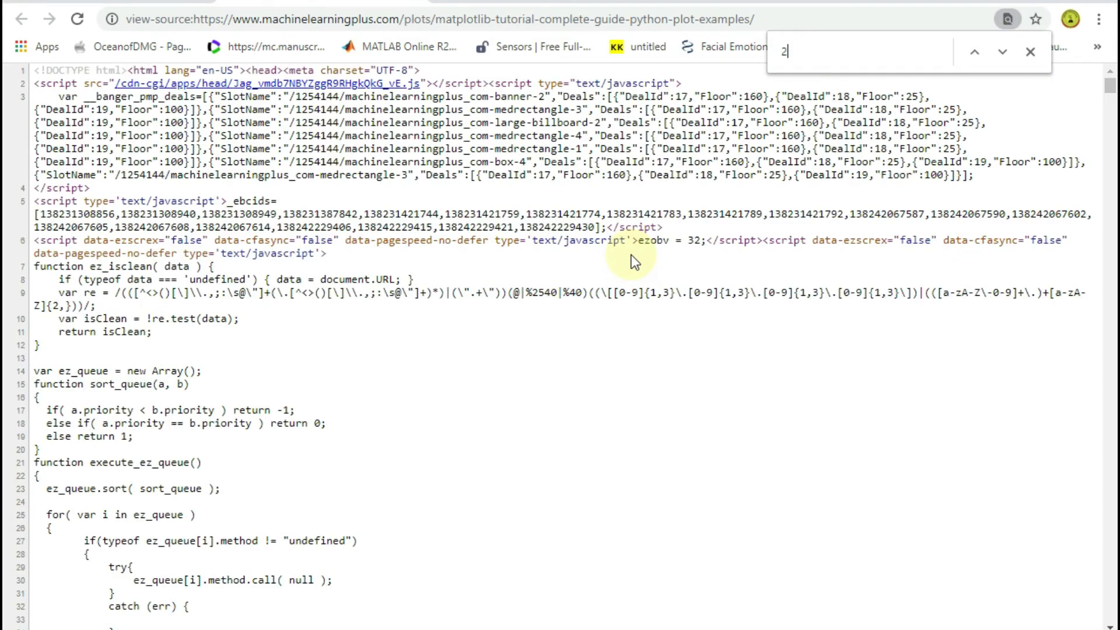
pyautogui.write('019')
pyautogui.press('Return')
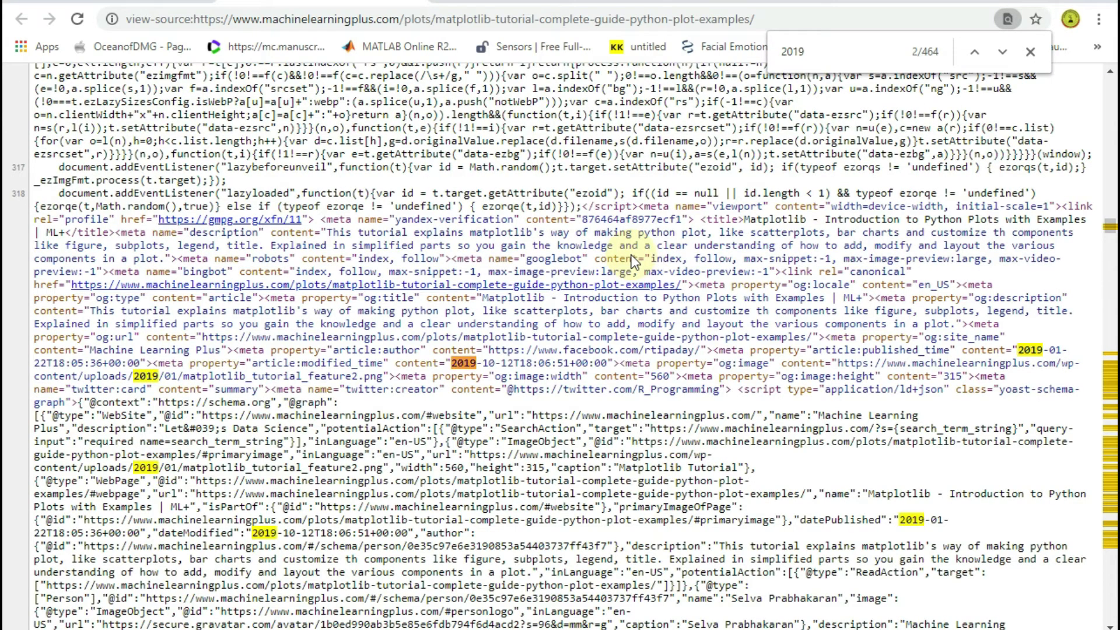
pyautogui.doubleClick(805, 518)
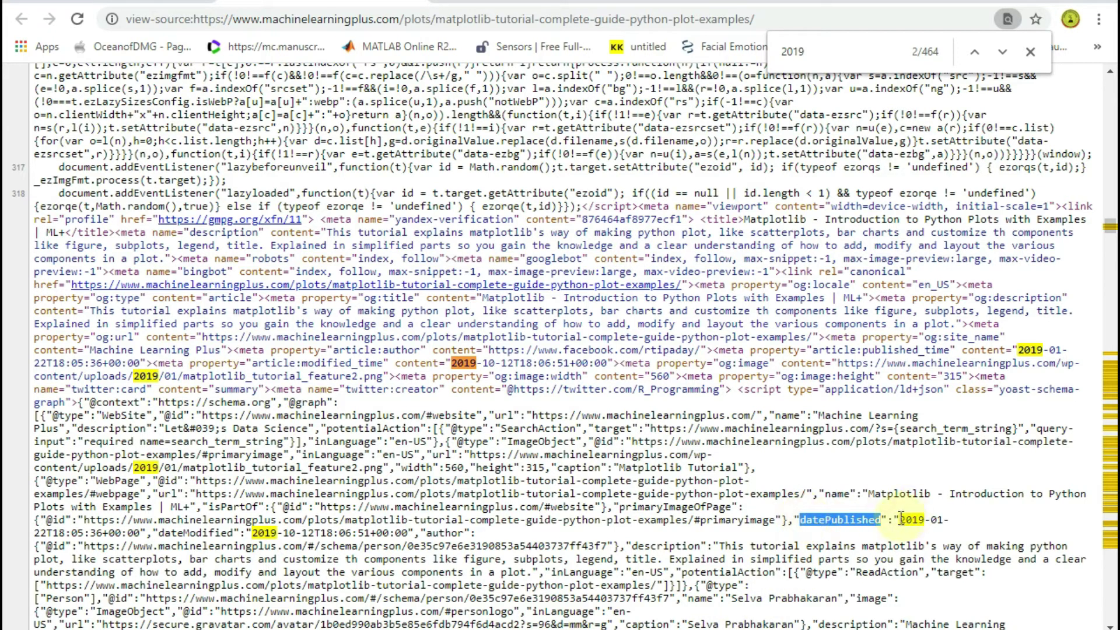
pyautogui.moveTo(899, 519)
pyautogui.mouseDown()
pyautogui.moveTo(944, 520)
pyautogui.moveTo(67, 532)
pyautogui.mouseUp()
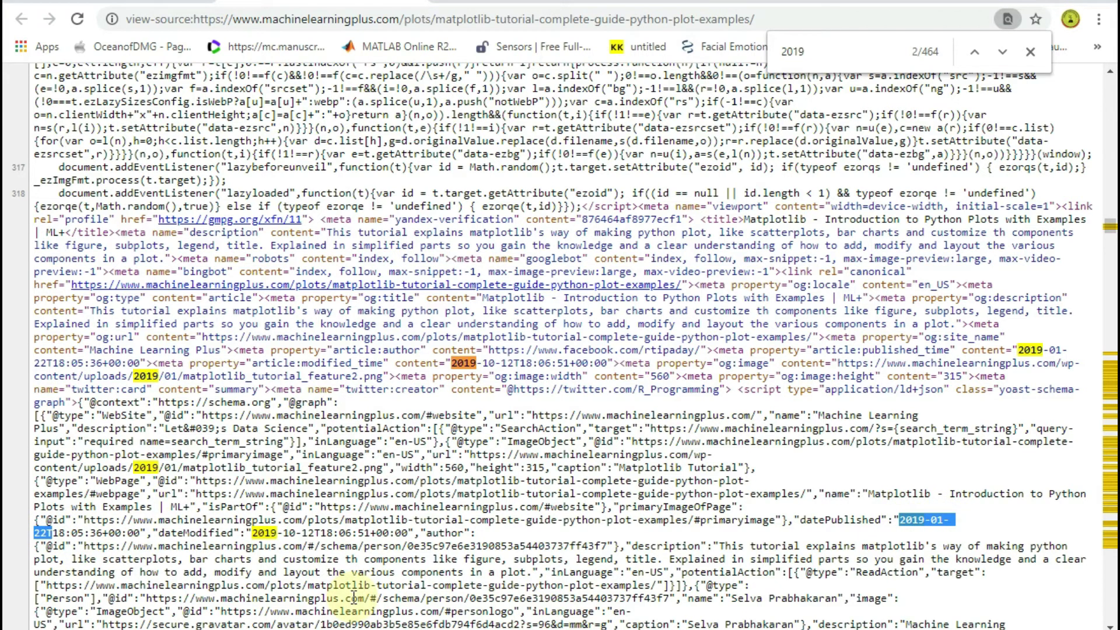
pyautogui.hotkey('alt', 'Tab')
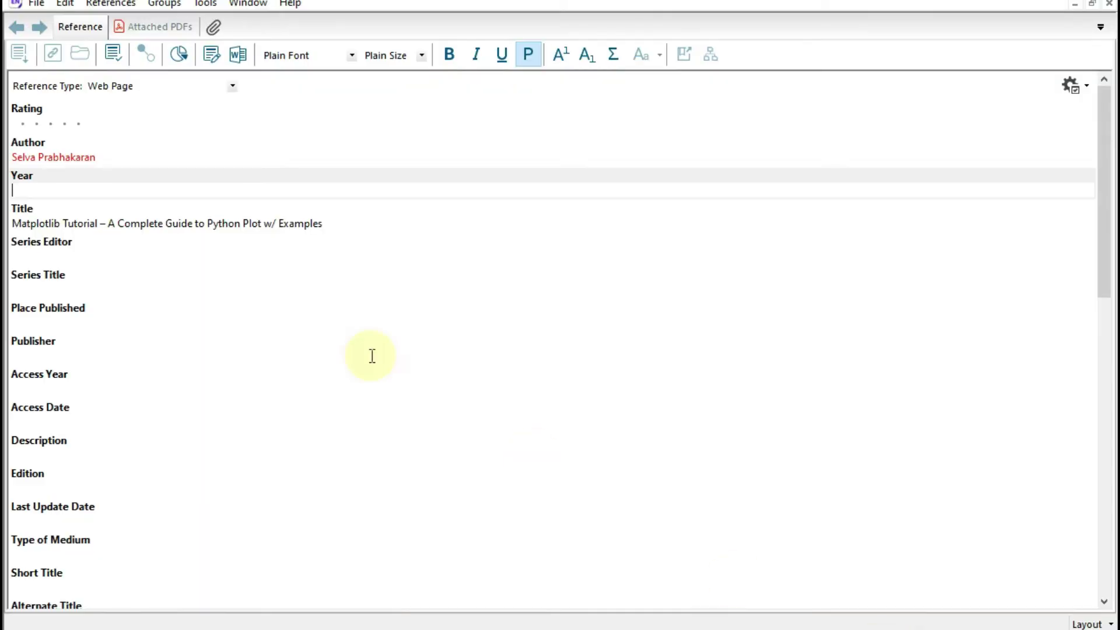
pyautogui.write('2019-01-22T')
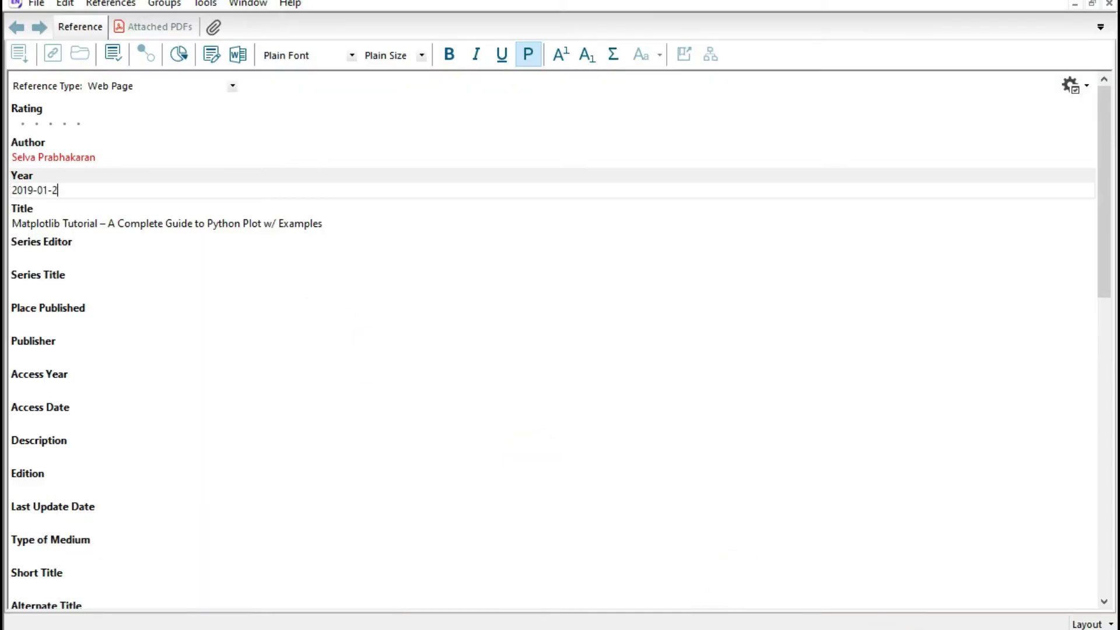
pyautogui.write('9')
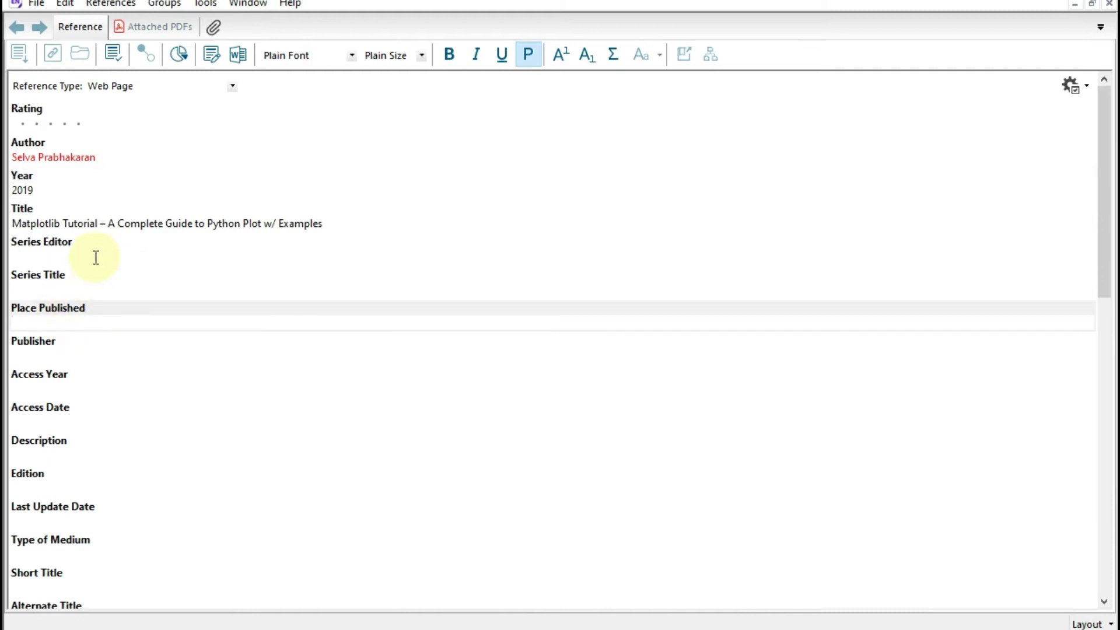
# Paste the tutorial's web address into the reference's URL field
pyautogui.click(65, 354)
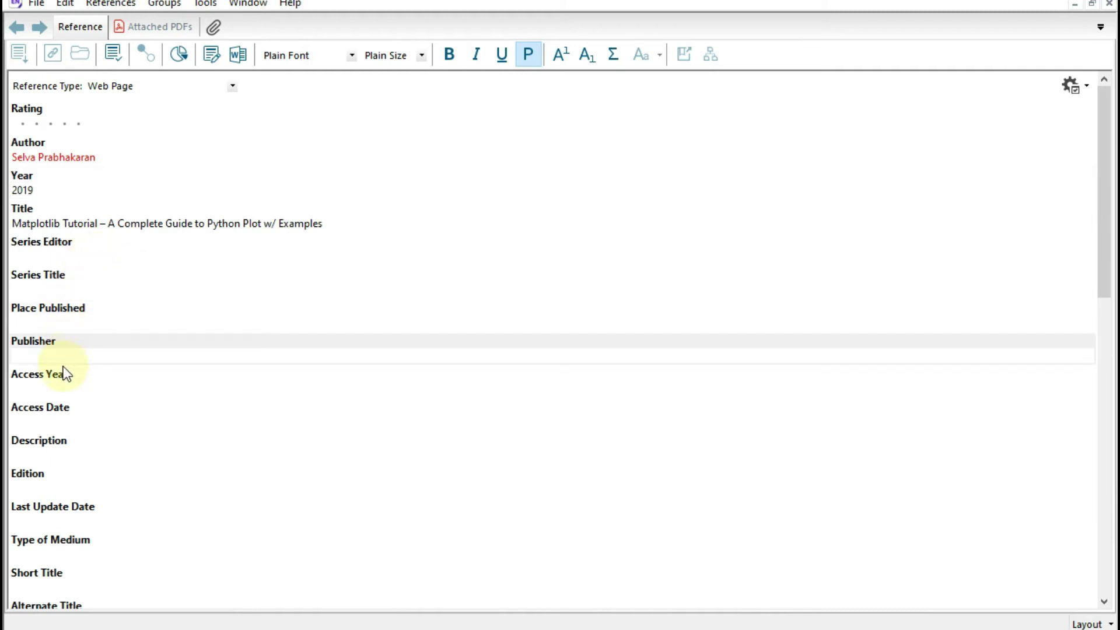
pyautogui.click(68, 370)
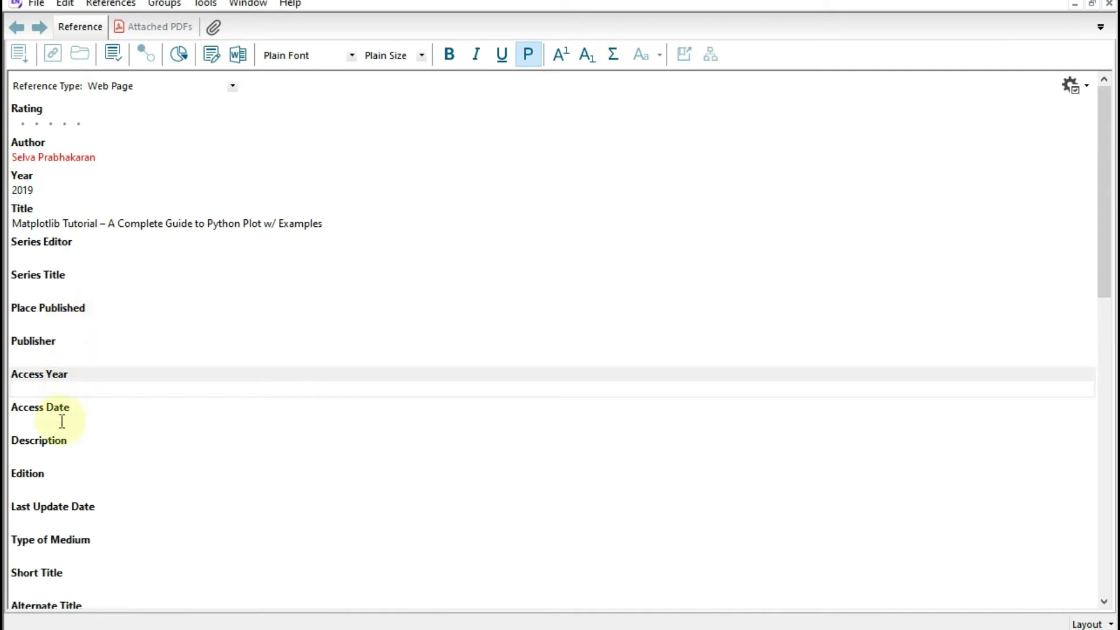
pyautogui.scroll(-1, 77, 428)
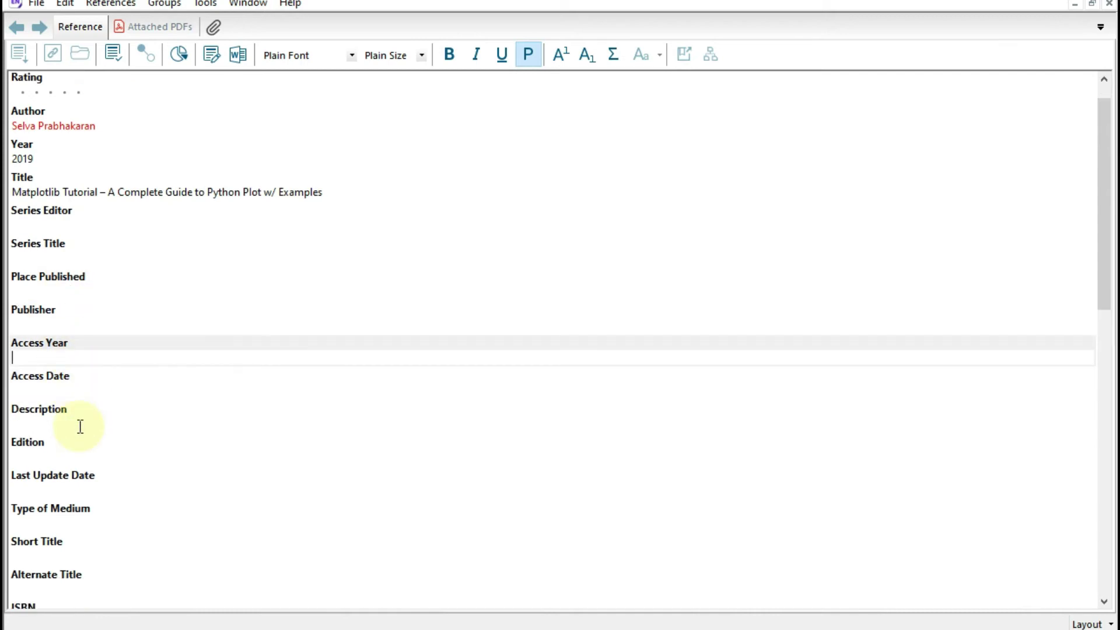
pyautogui.scroll(-1, 80, 427)
pyautogui.scroll(-1, 80, 427)
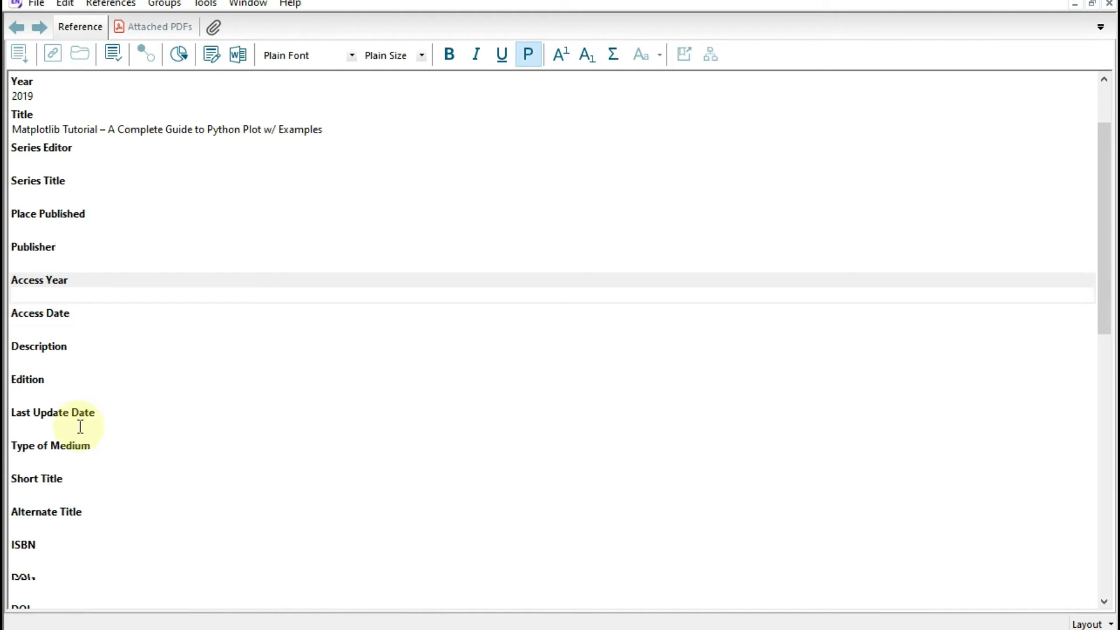
pyautogui.scroll(-2, 80, 426)
pyautogui.scroll(-1, 78, 428)
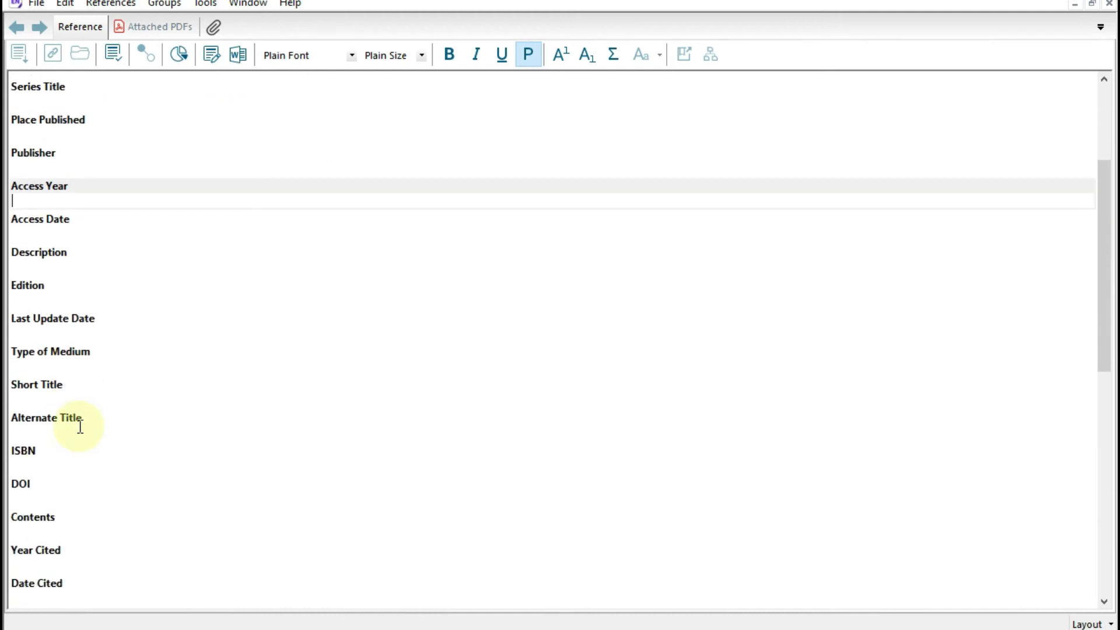
pyautogui.scroll(-2, 76, 426)
pyautogui.scroll(-1, 80, 432)
pyautogui.scroll(-1, 82, 434)
pyautogui.scroll(-1, 83, 434)
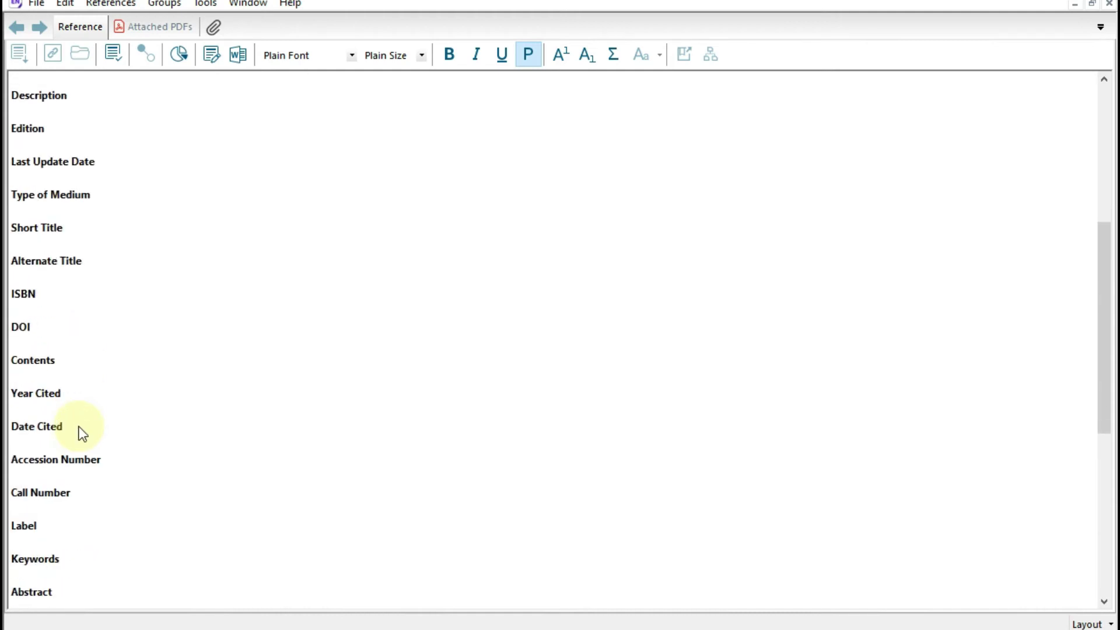
pyautogui.scroll(-1, 82, 434)
pyautogui.scroll(-3, 82, 434)
pyautogui.scroll(-1, 83, 434)
pyautogui.scroll(-1, 82, 435)
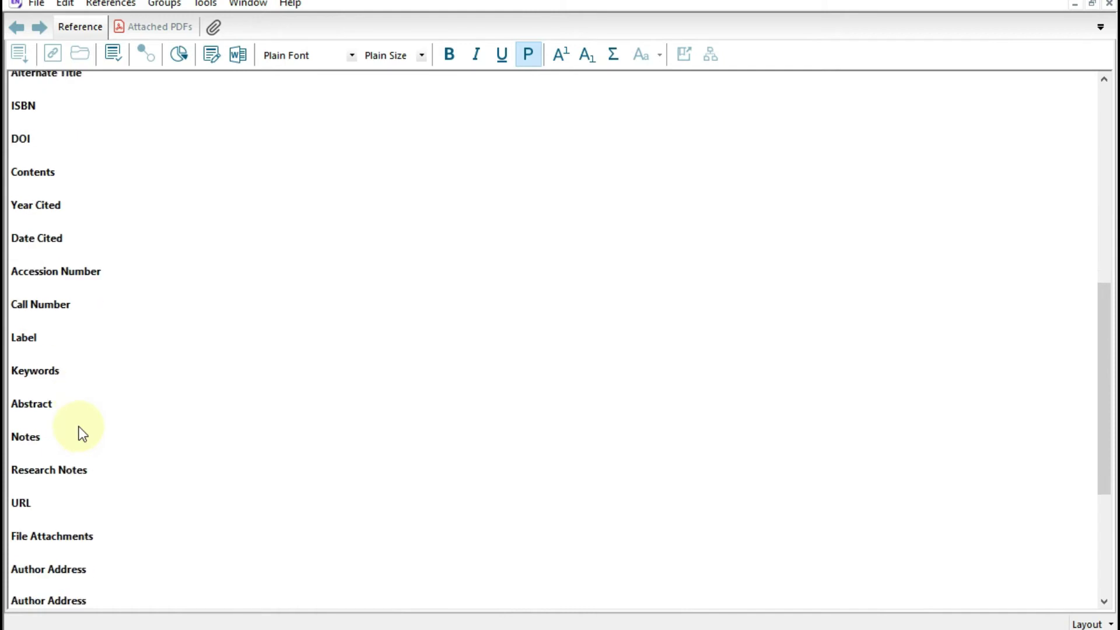
pyautogui.click(45, 516)
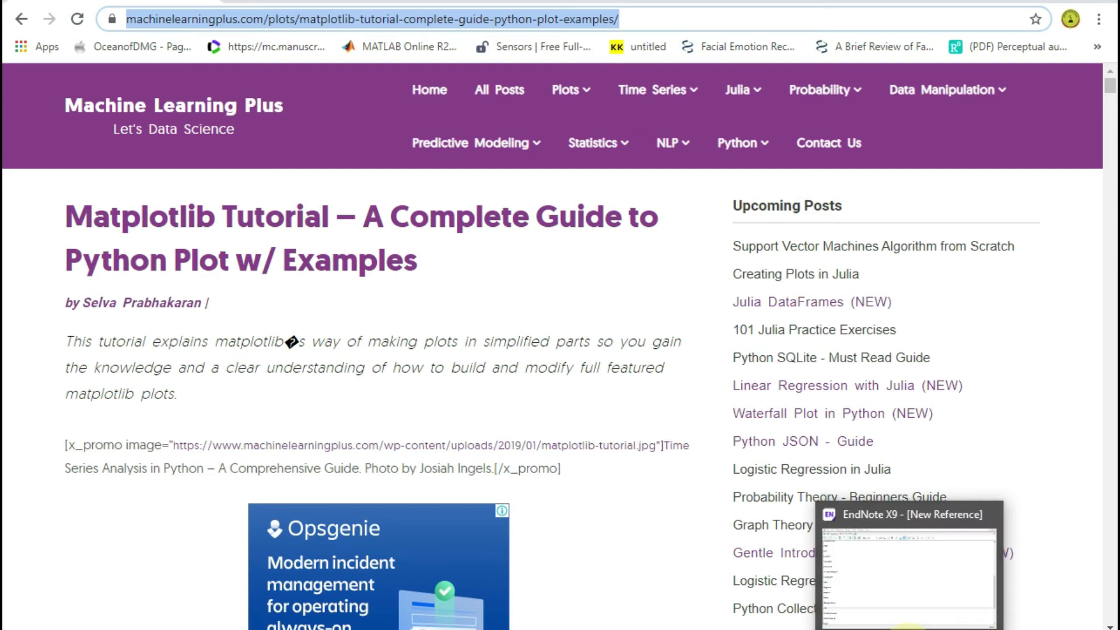
pyautogui.click(908, 628)
pyautogui.click(392, 505)
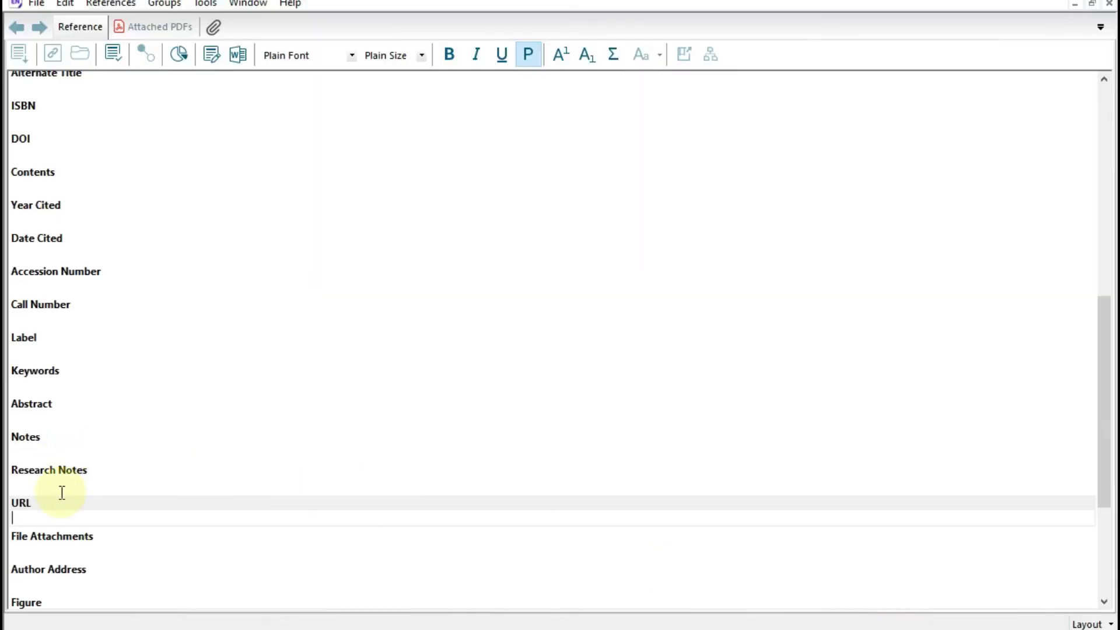
pyautogui.write('https://www.machinelearningplus.com/plots/matplotlib-tutorial-complete-guide-python-plot-examples/')
# Move back up the form to the Publisher field for entering Machine Learning Plus
pyautogui.scroll(2, 357, 454)
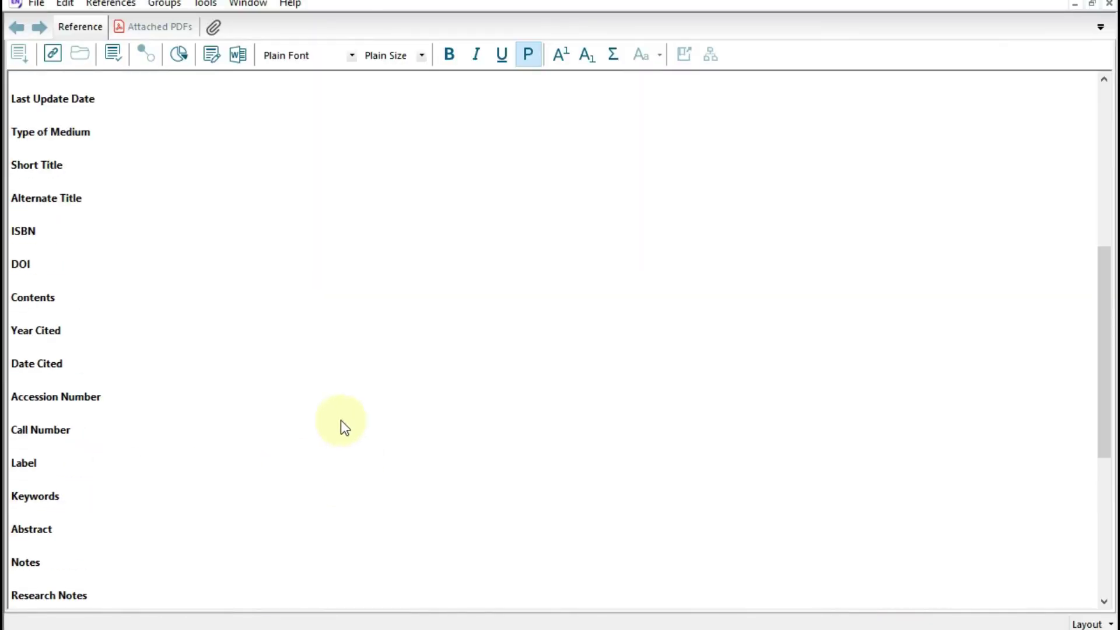
pyautogui.scroll(3, 343, 426)
pyautogui.scroll(2, 183, 272)
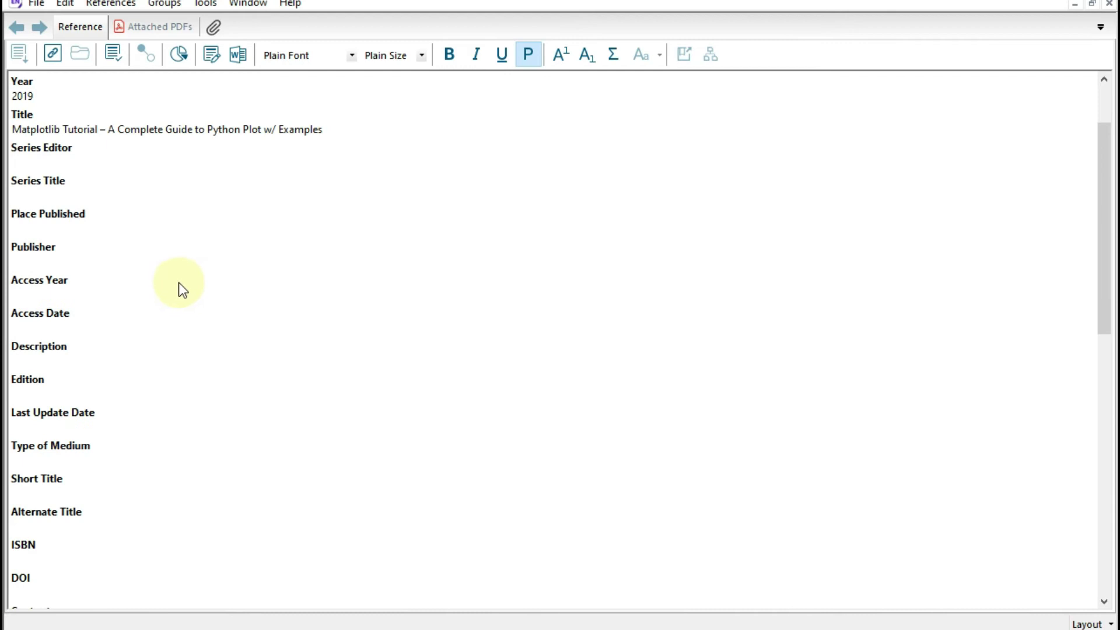
pyautogui.click(41, 363)
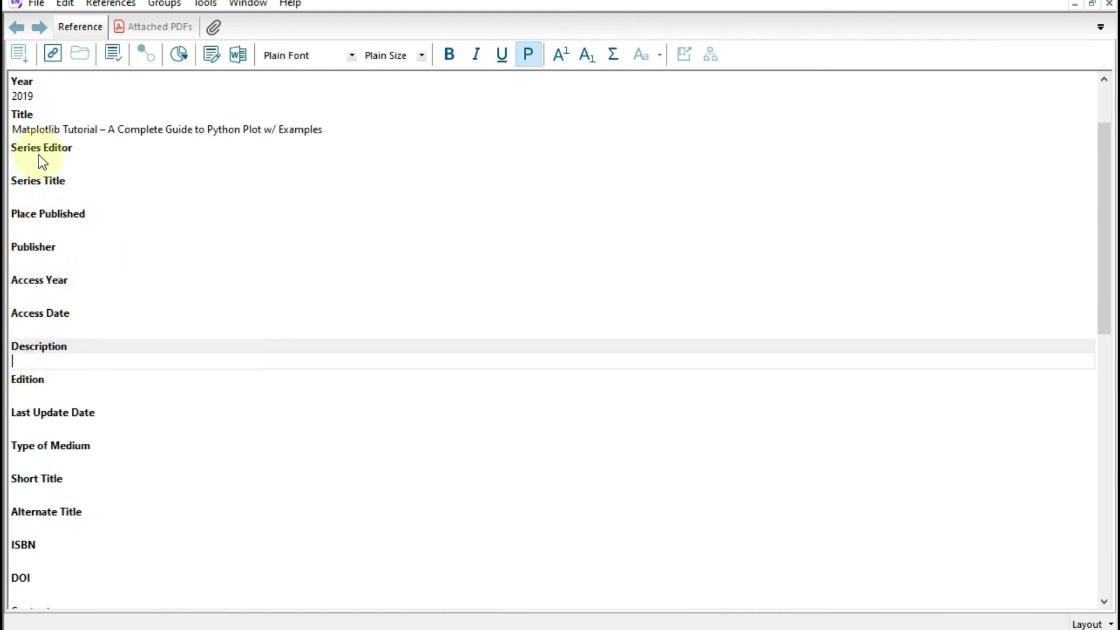
pyautogui.click(195, 271)
pyautogui.write('Machine Learning Plus')
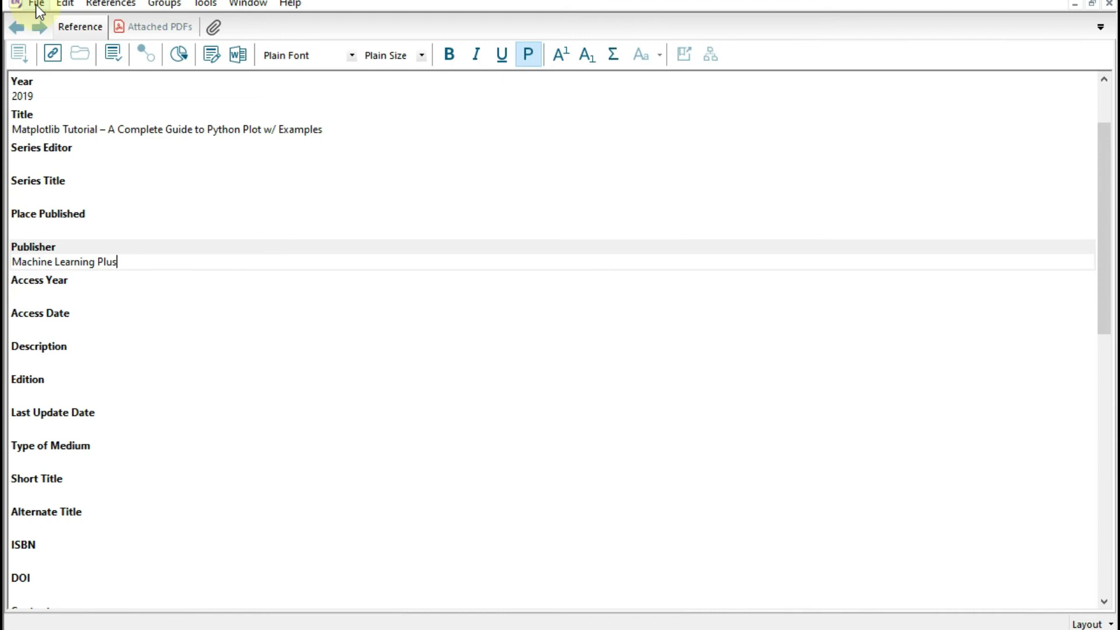
# Save the completed Matplotlib Tutorial web page reference and close its editor
pyautogui.click(36, 5)
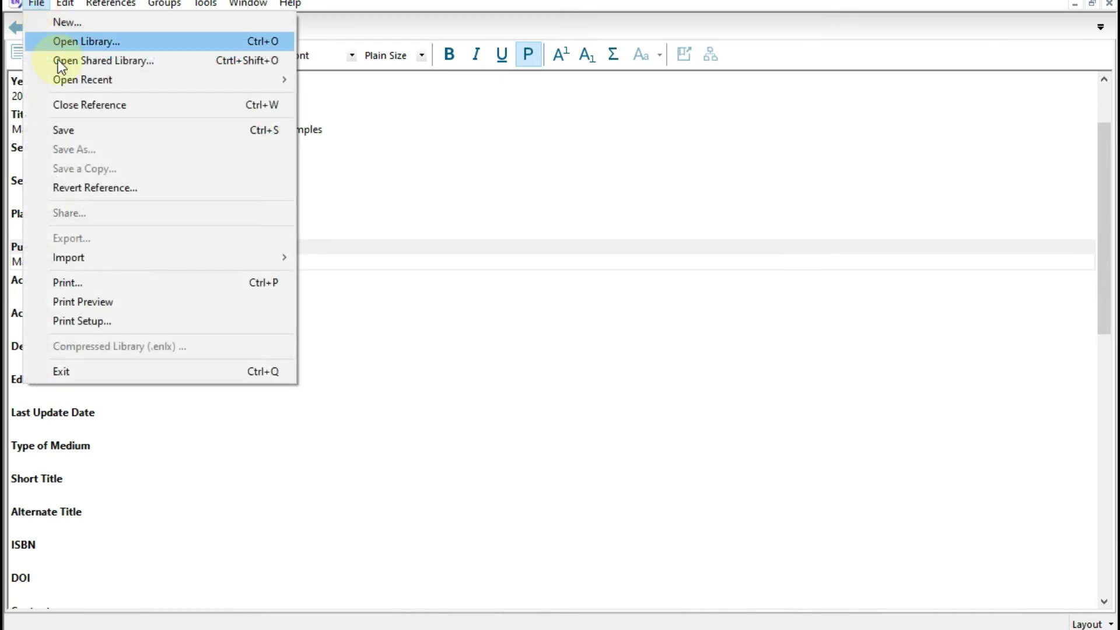
pyautogui.click(67, 130)
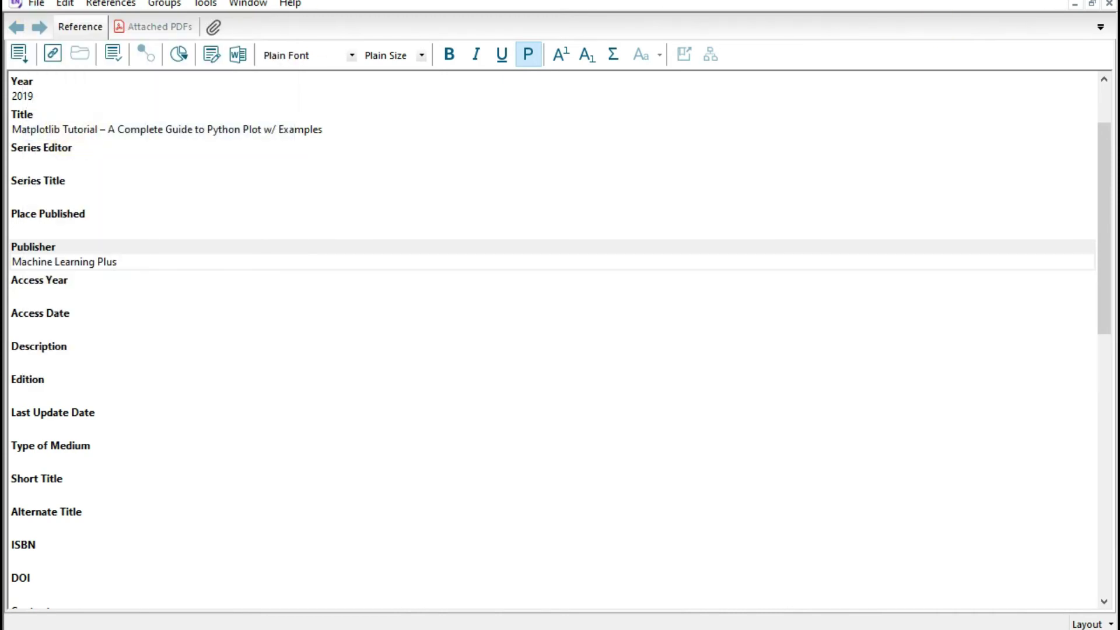
pyautogui.click(1109, 5)
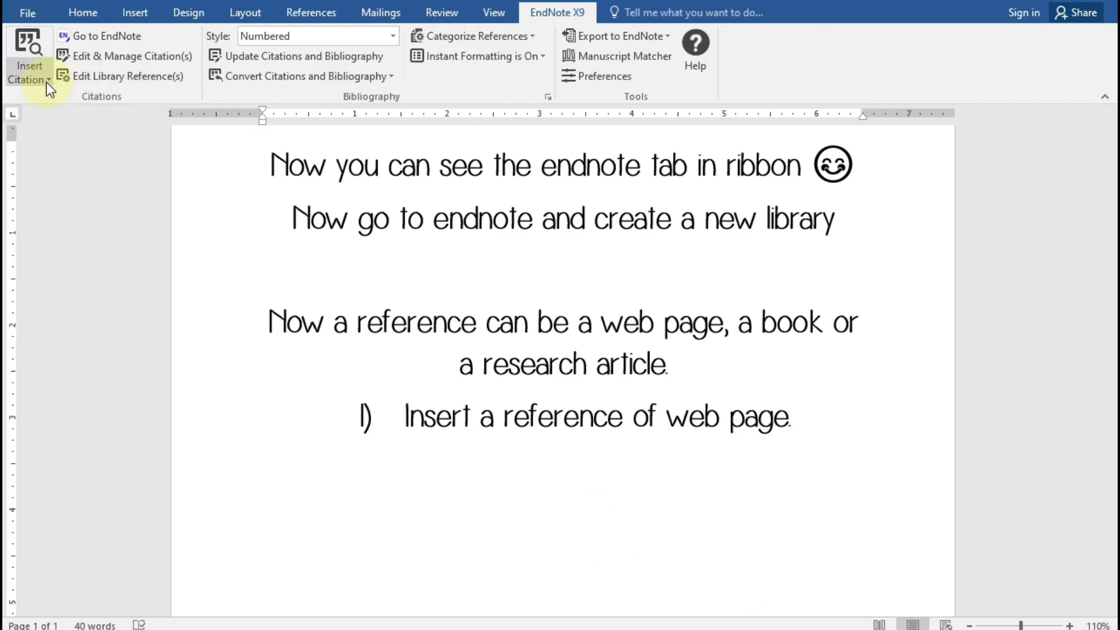
# Insert the saved reference as citation [1] with its bibliography entry, and select the citation
pyautogui.click(48, 80)
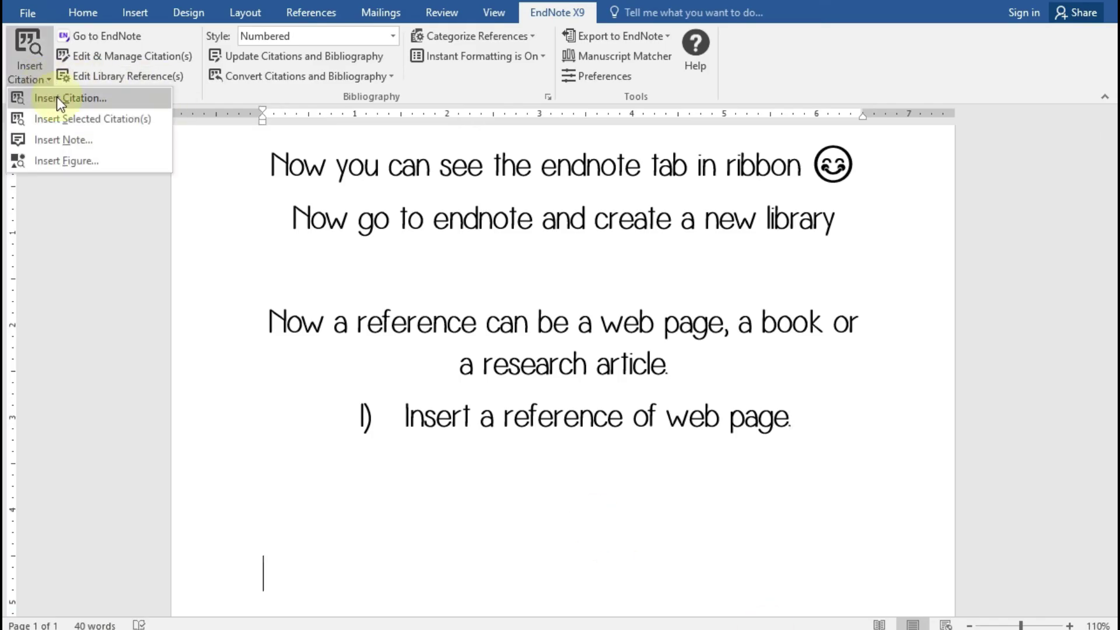
pyautogui.click(68, 134)
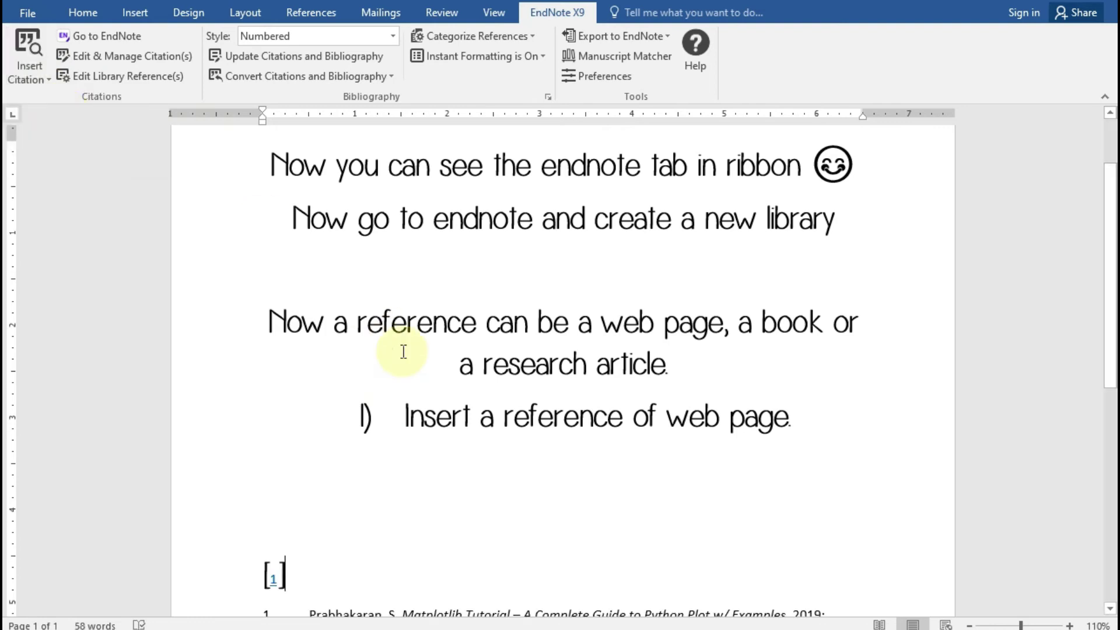
pyautogui.doubleClick(292, 581)
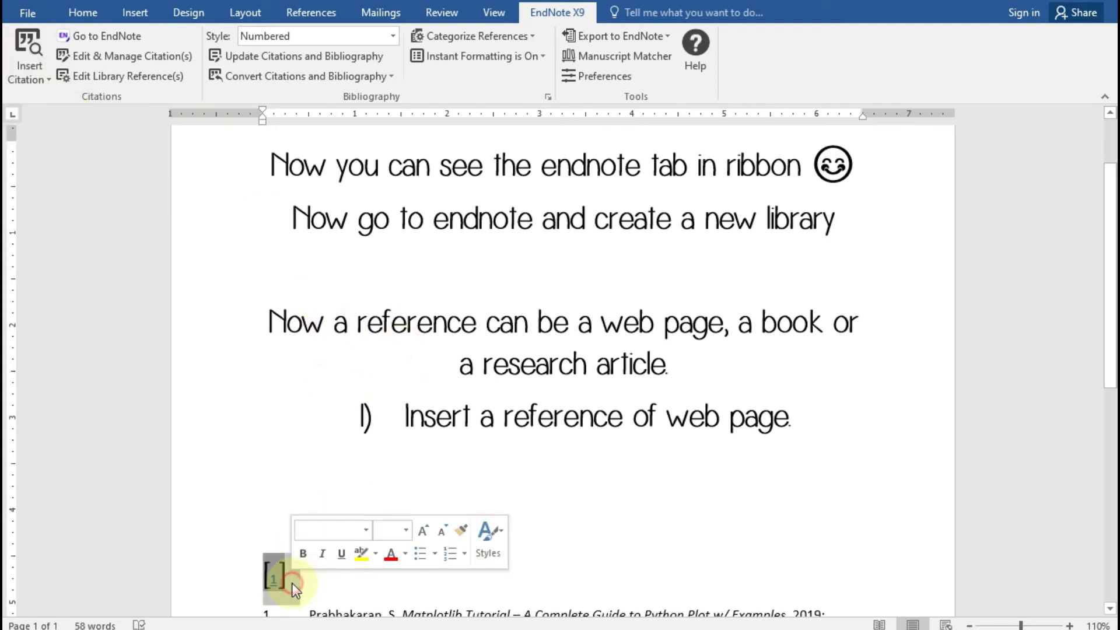
# Format the [1] citation as bold 12 pt Times New Roman
pyautogui.click(83, 13)
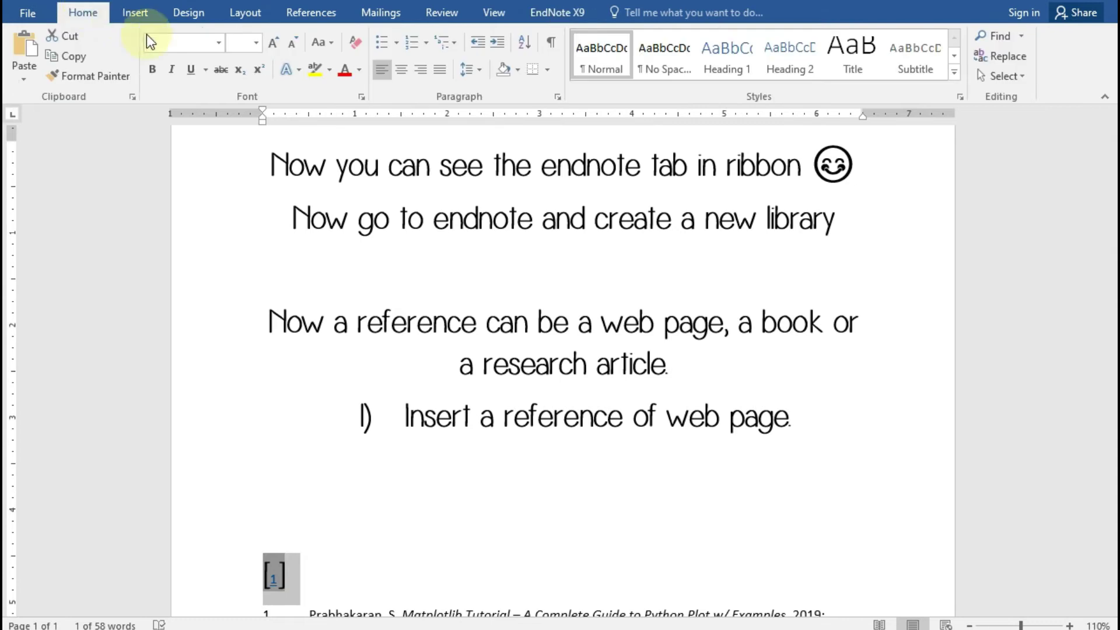
pyautogui.write('Times New Roman')
pyautogui.press('Return')
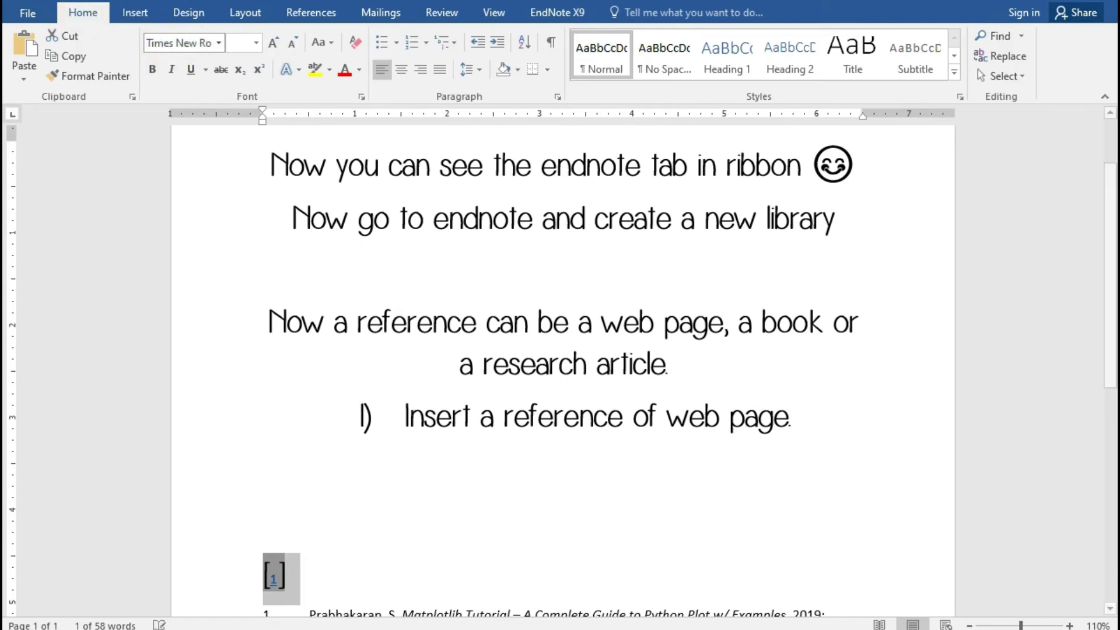
pyautogui.click(257, 43)
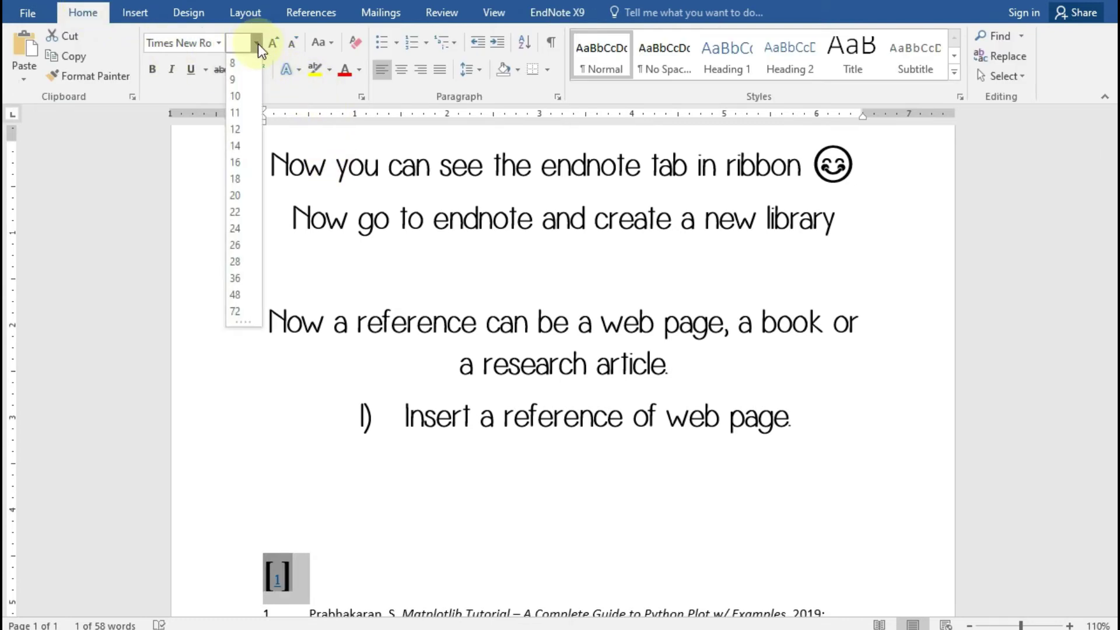
pyautogui.click(240, 134)
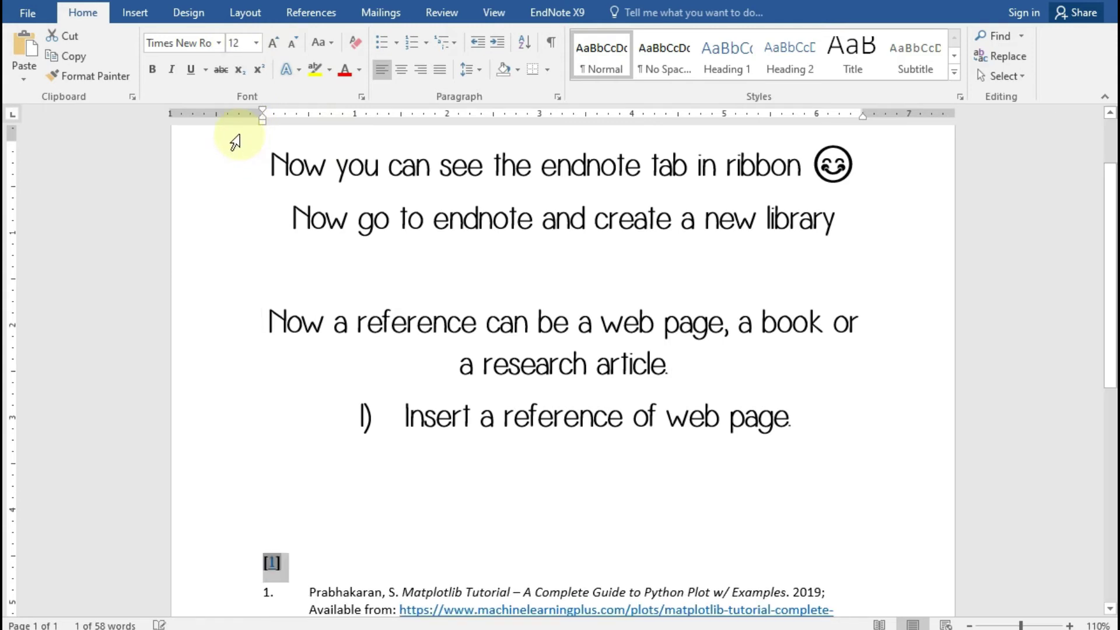
pyautogui.click(154, 68)
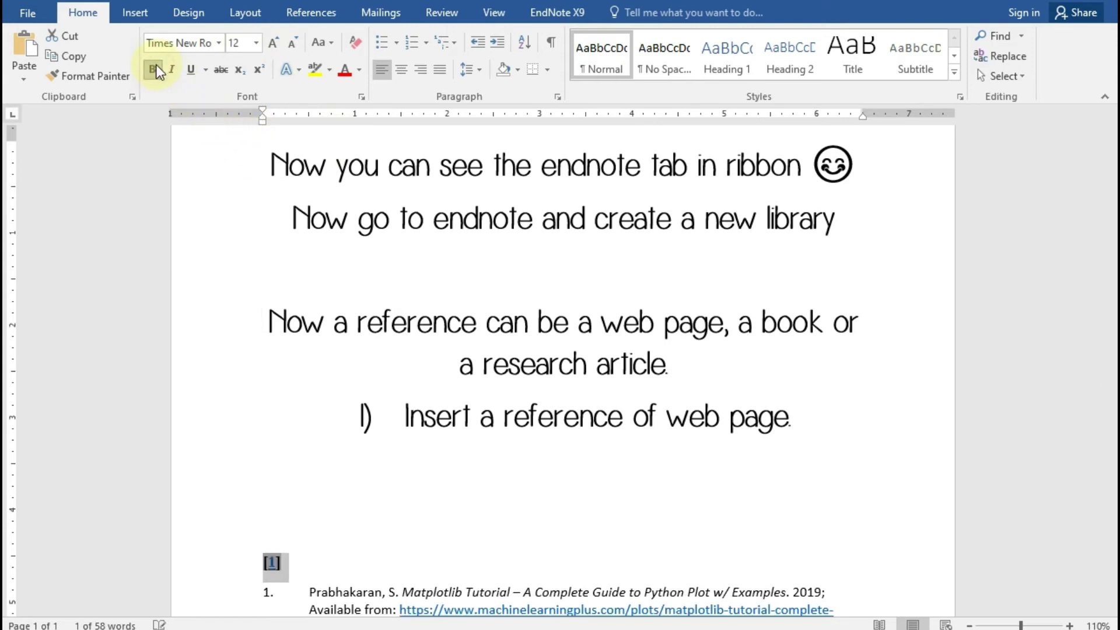
# Keep the EndNote X9 citation style set to Numbered
pyautogui.click(543, 14)
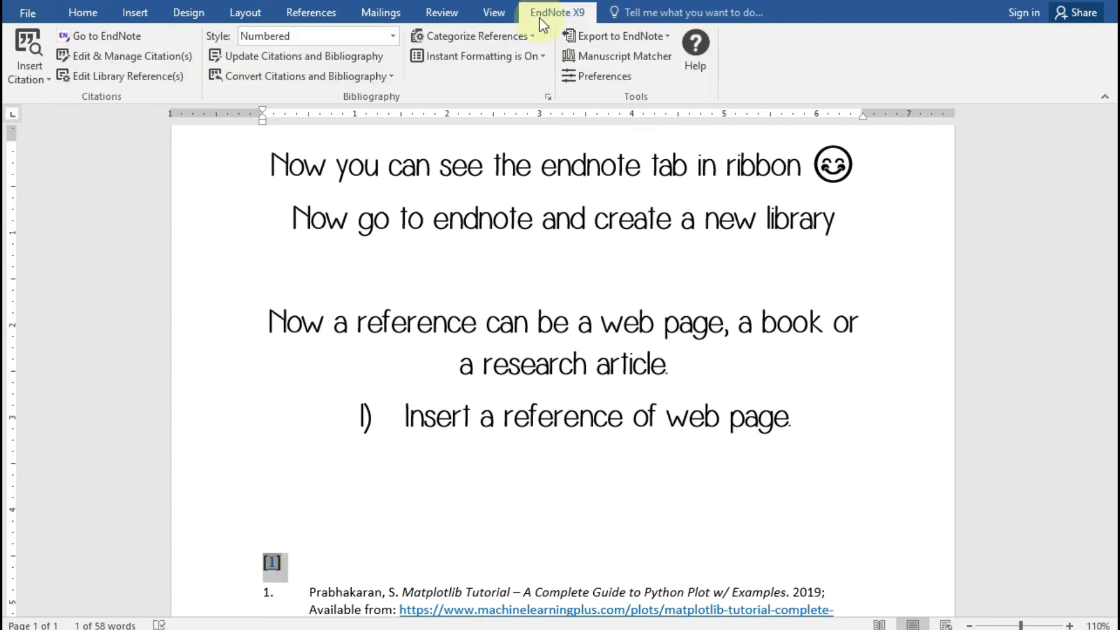
pyautogui.click(278, 36)
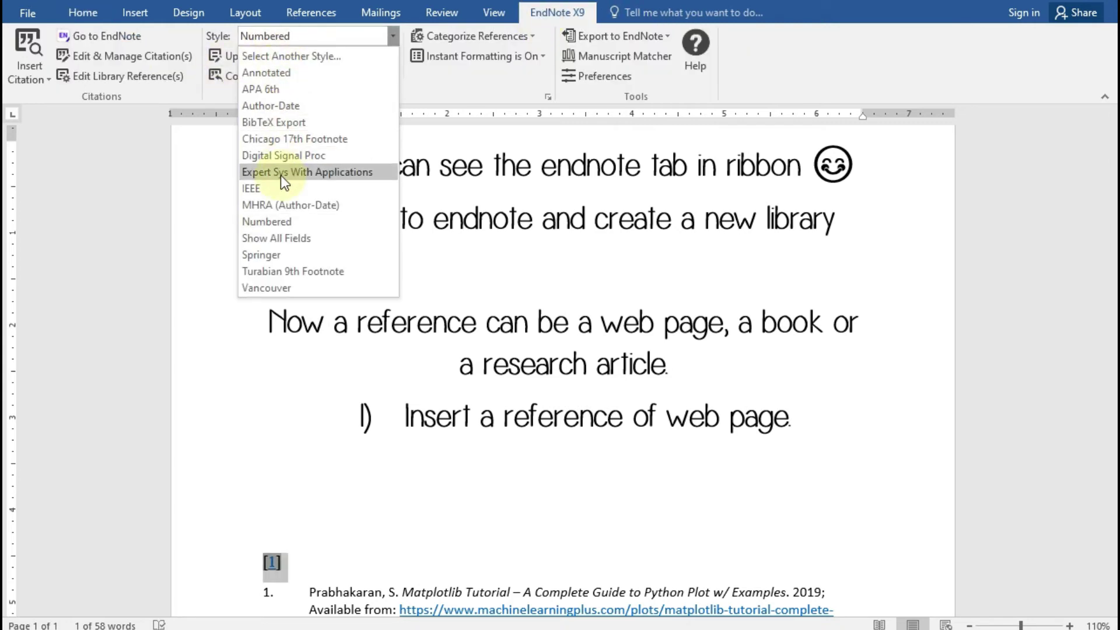
pyautogui.click(307, 37)
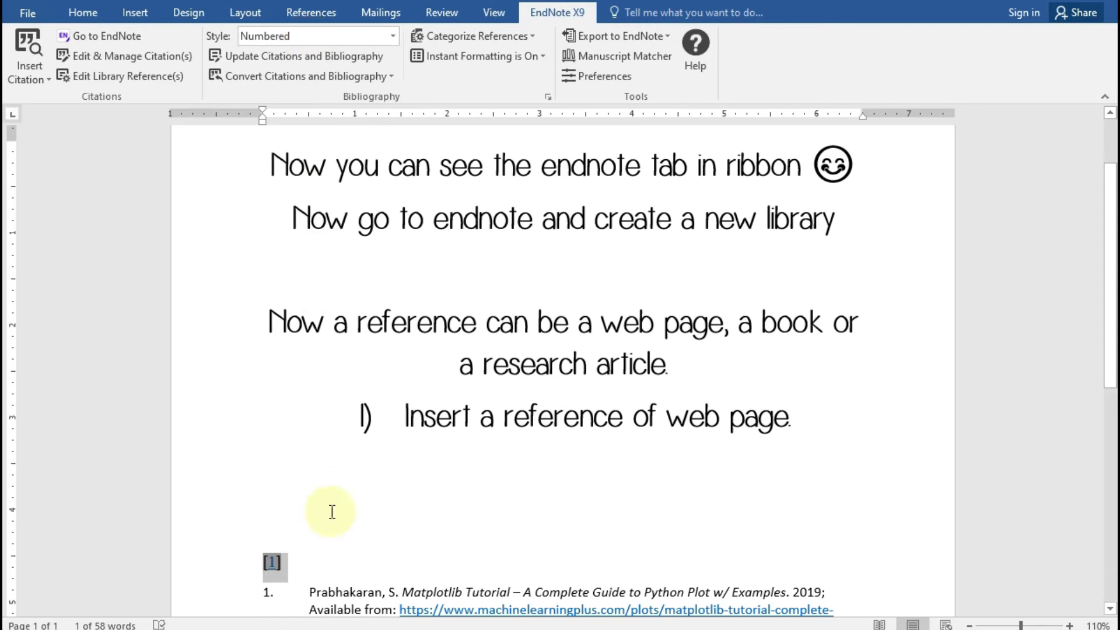
# Show citation [1] as 'Prabhakaran [1]' and continue the sentence after it
pyautogui.rightClick(274, 563)
pyautogui.moveTo(336, 544)
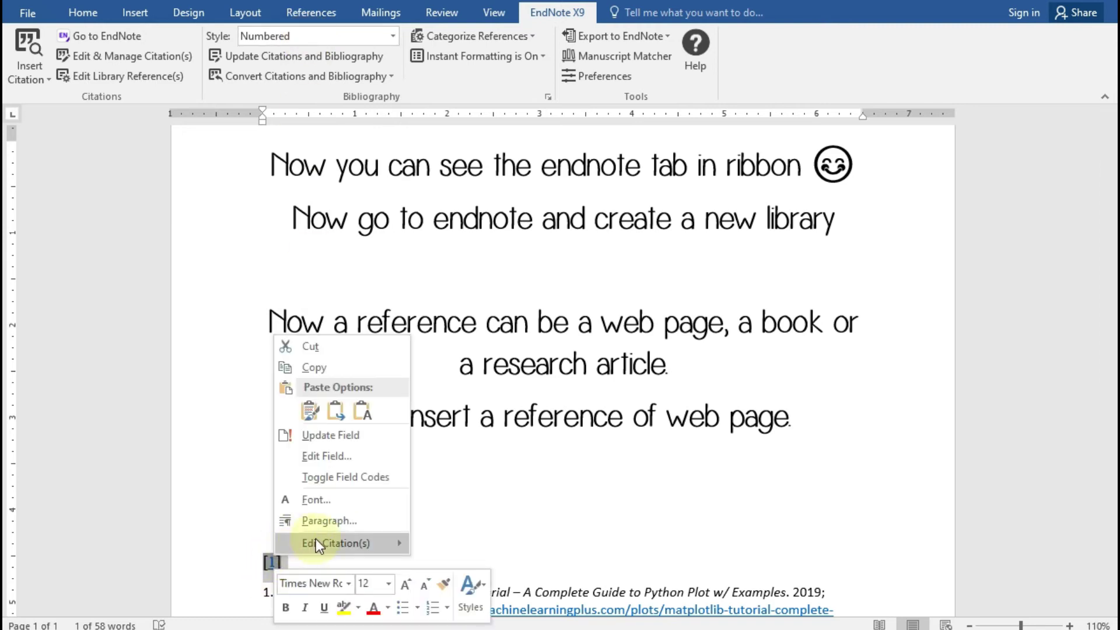
pyautogui.click(477, 516)
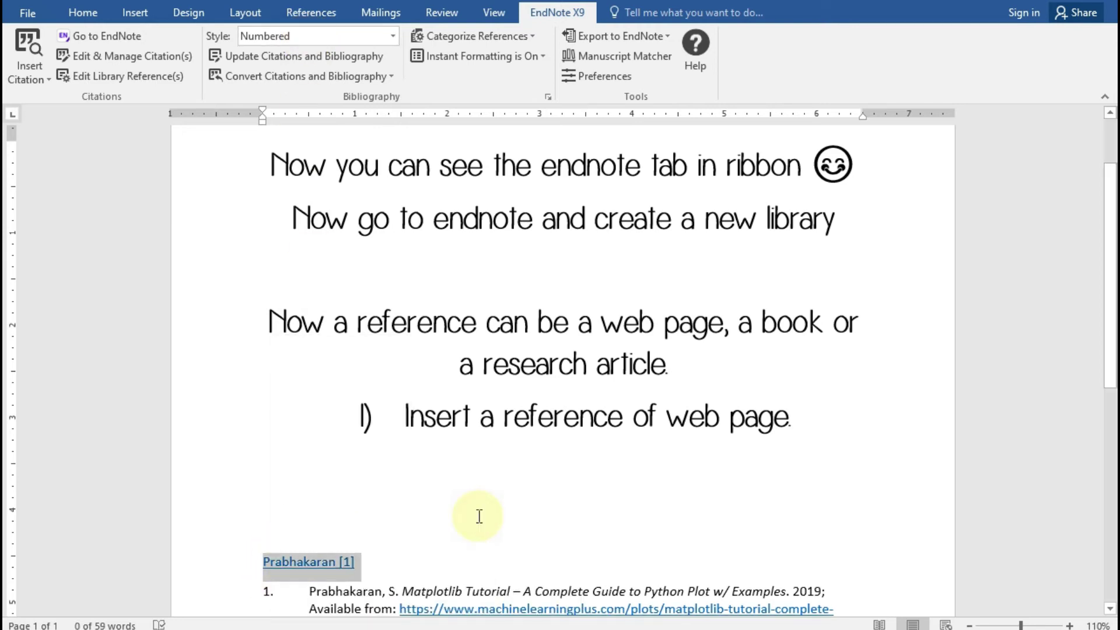
pyautogui.click(467, 547)
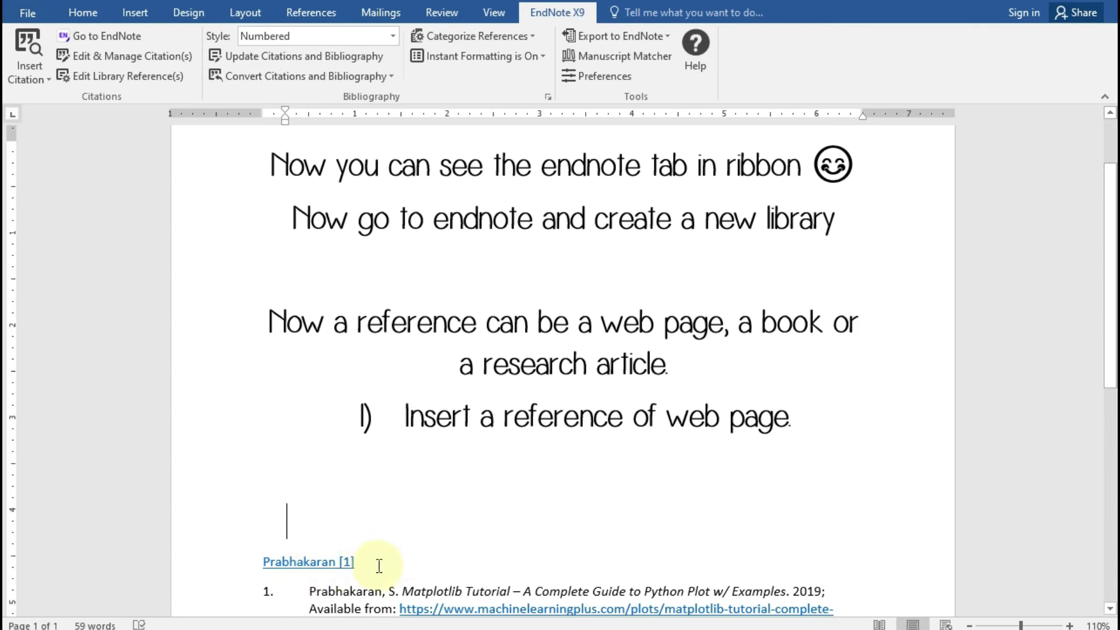
pyautogui.click(379, 565)
pyautogui.write('explained blah blah.')
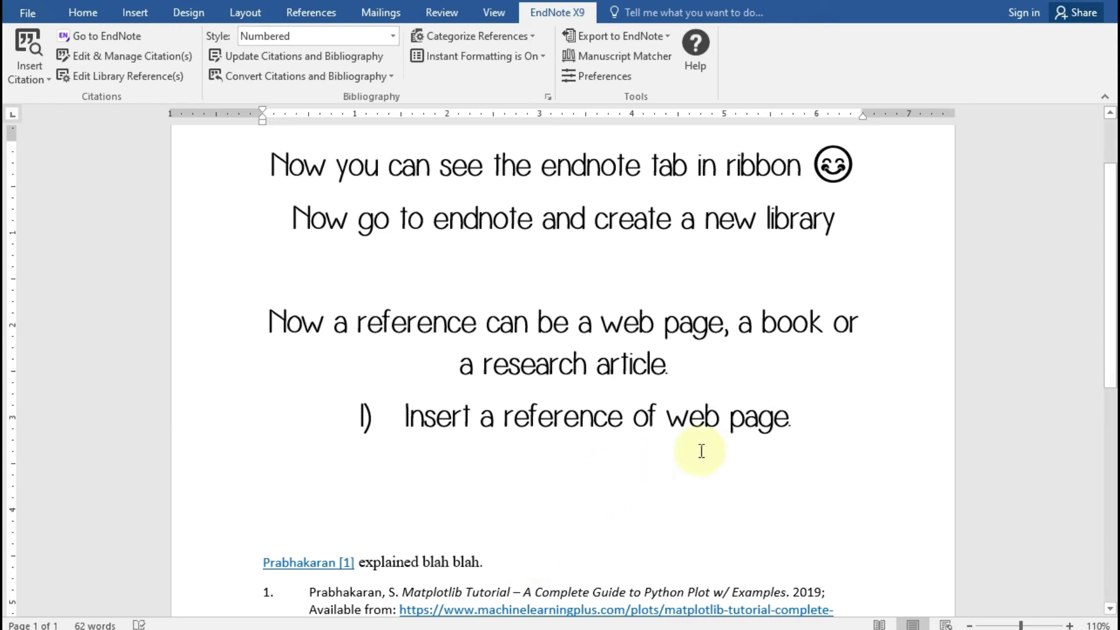
pyautogui.click(822, 419)
# End the web-page line with a period and start item 2) 'Insert a reference of Research Article'
pyautogui.write('.')
pyautogui.press('Return')
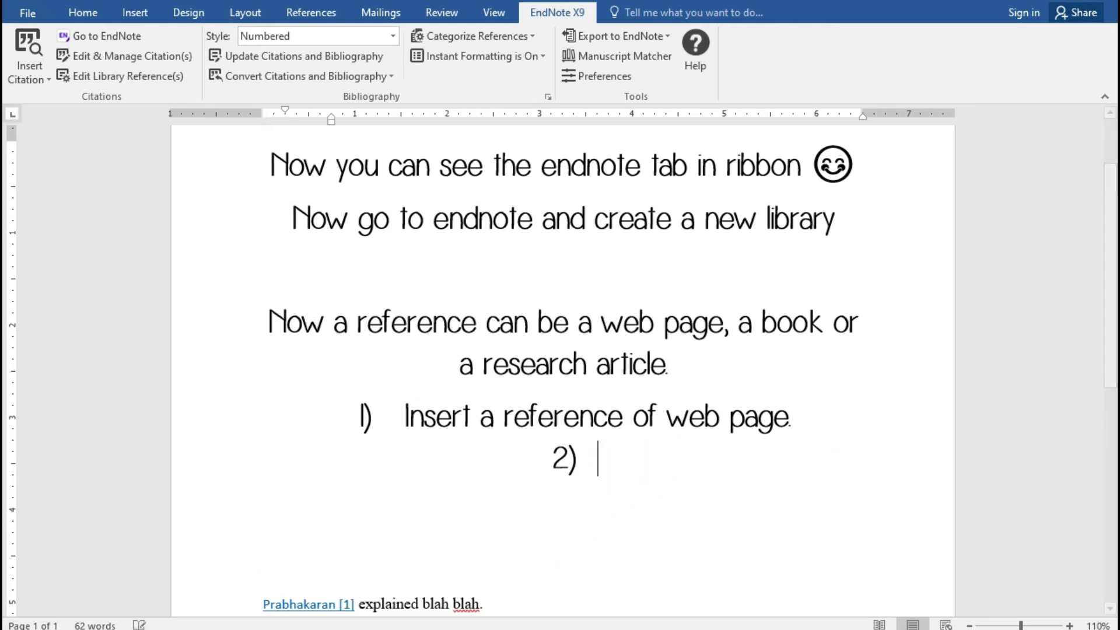
pyautogui.write('In')
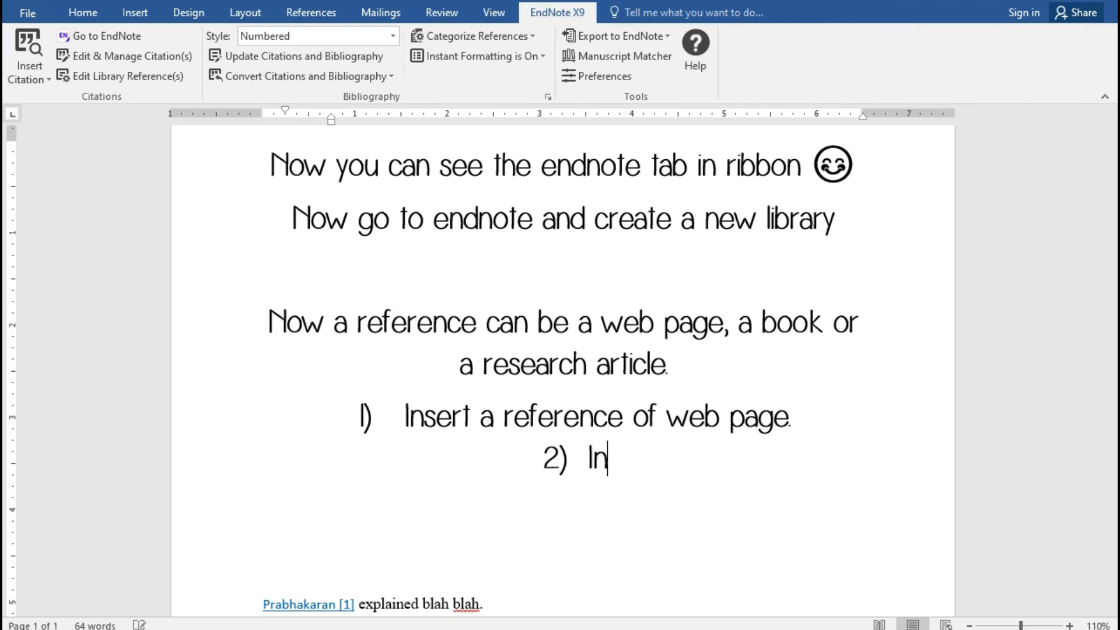
pyautogui.write('sert a r')
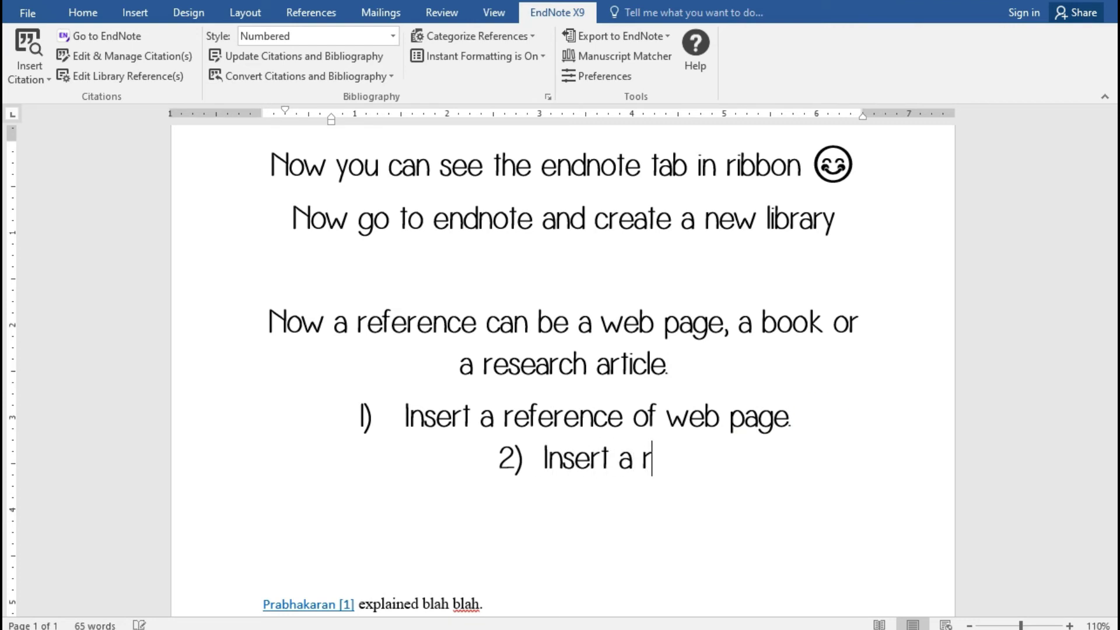
pyautogui.write('eferenc')
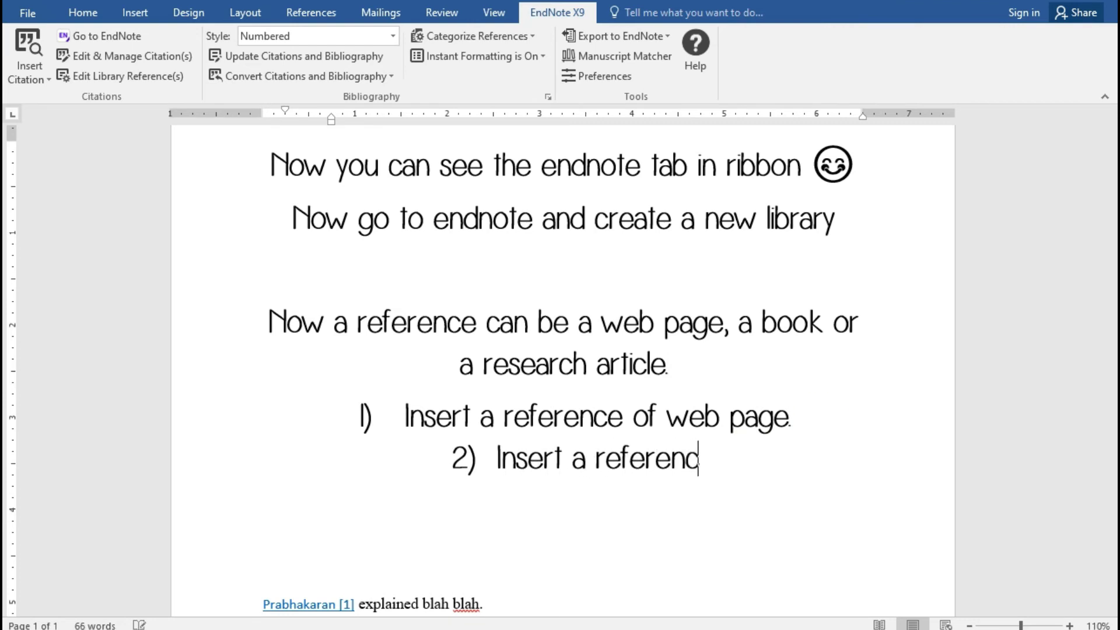
pyautogui.write('e of RE')
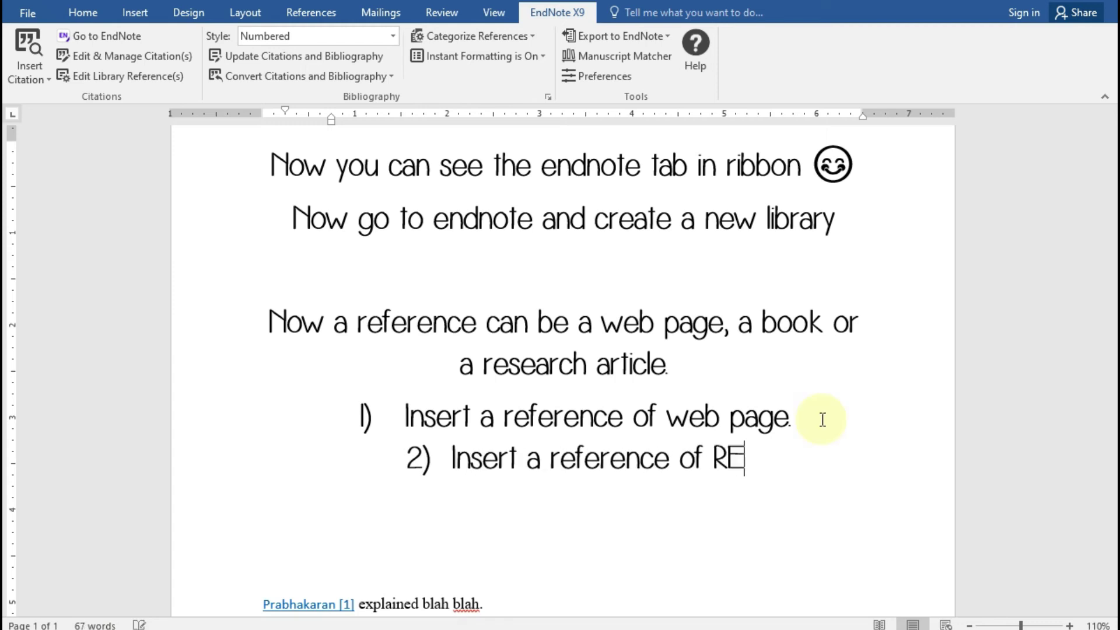
pyautogui.press('BackSpace')
pyautogui.write('esear')
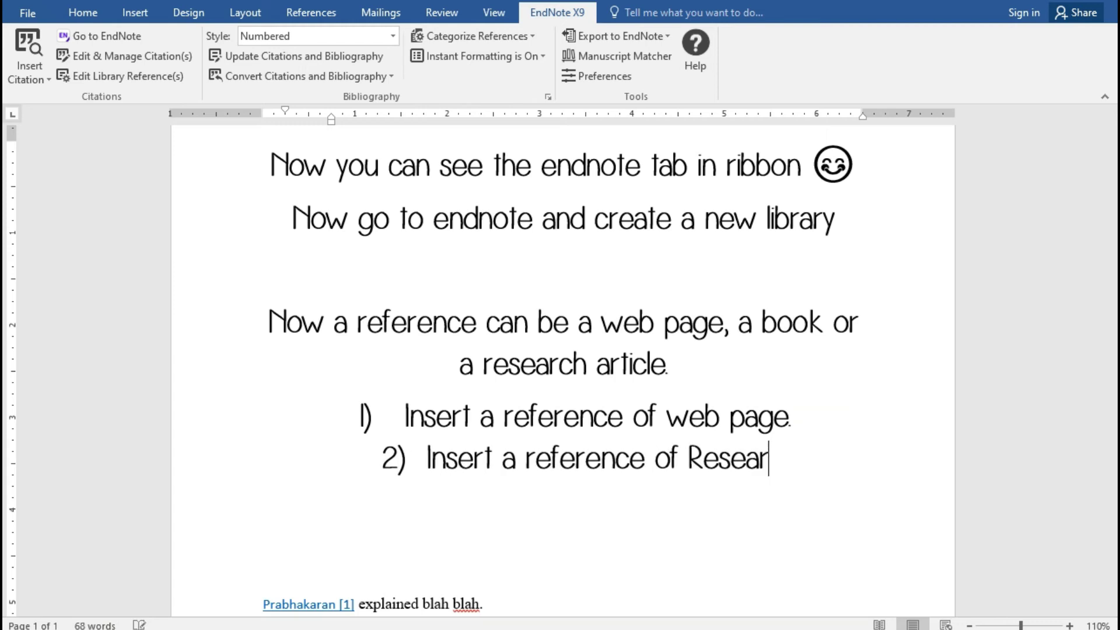
pyautogui.write('ch Artic')
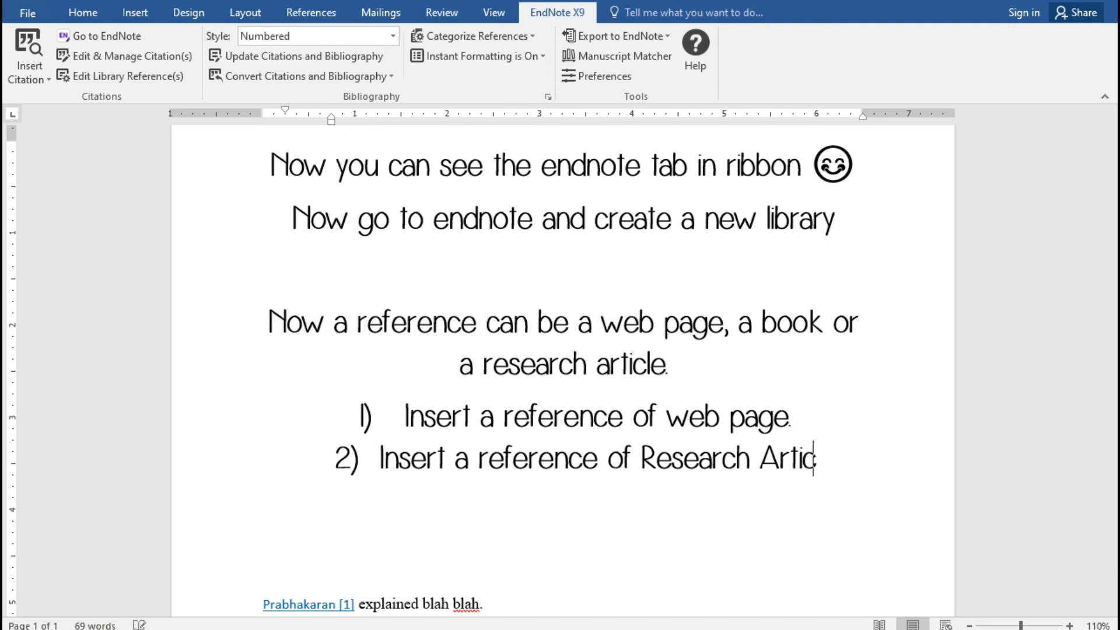
pyautogui.write('le')
# Add an unnumbered line 'Now go to google scholar and download the reference'
pyautogui.press('Return')
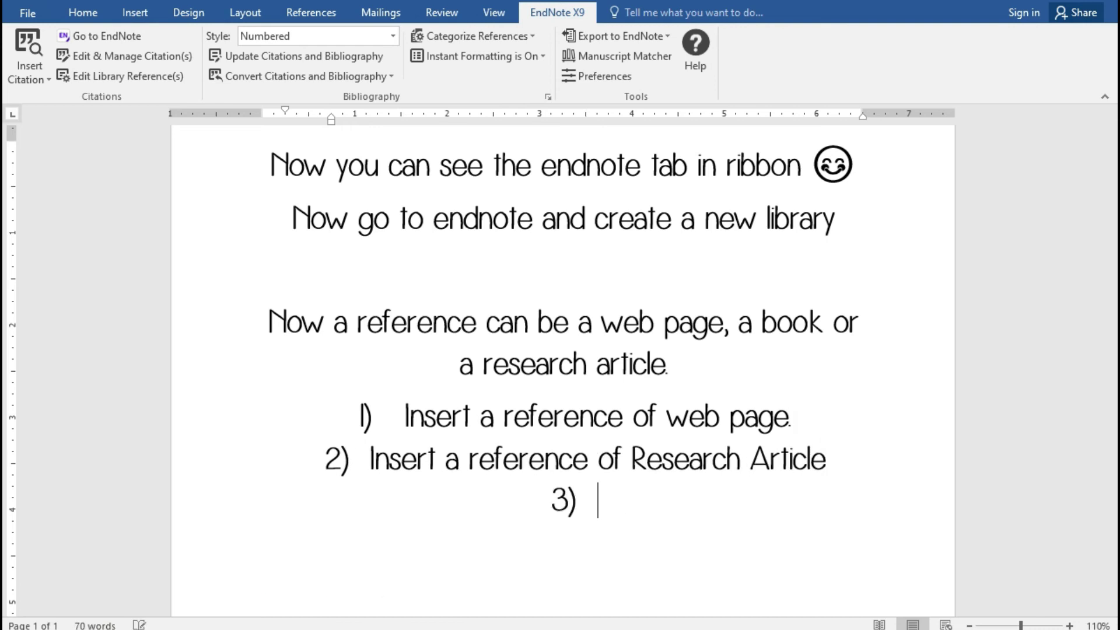
pyautogui.press('BackSpace')
pyautogui.write('ow ')
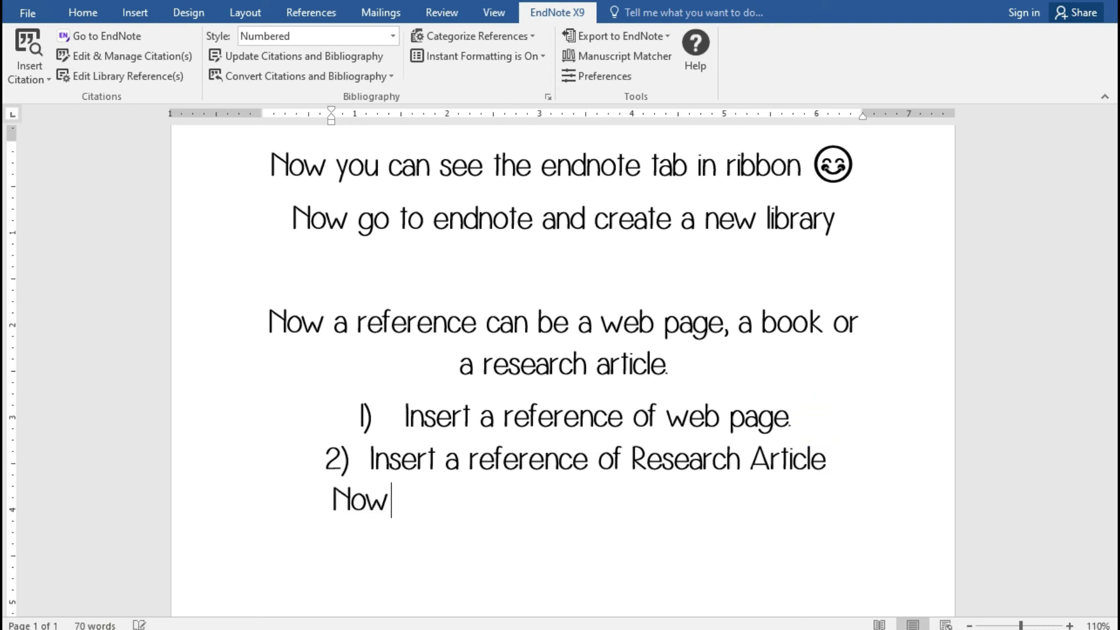
pyautogui.write('go')
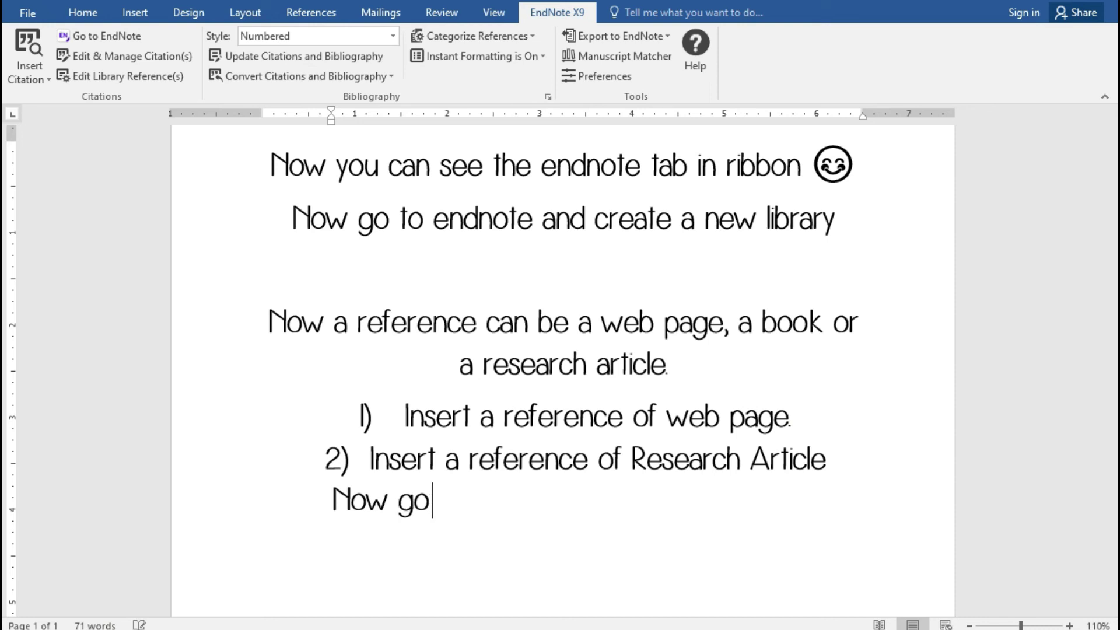
pyautogui.write(' to goo')
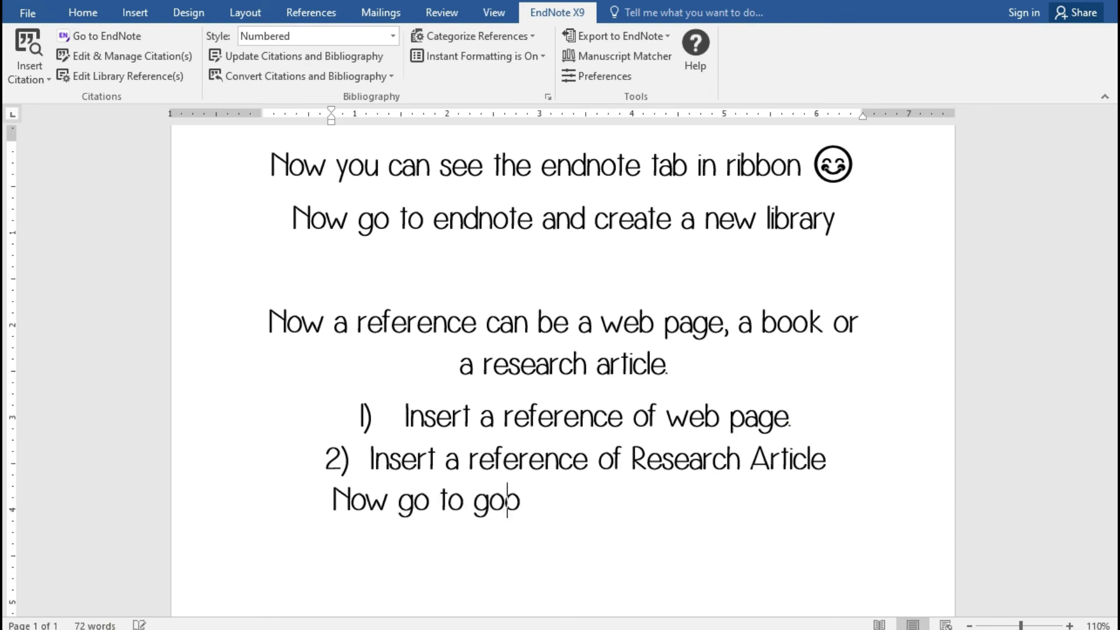
pyautogui.write('gle scho')
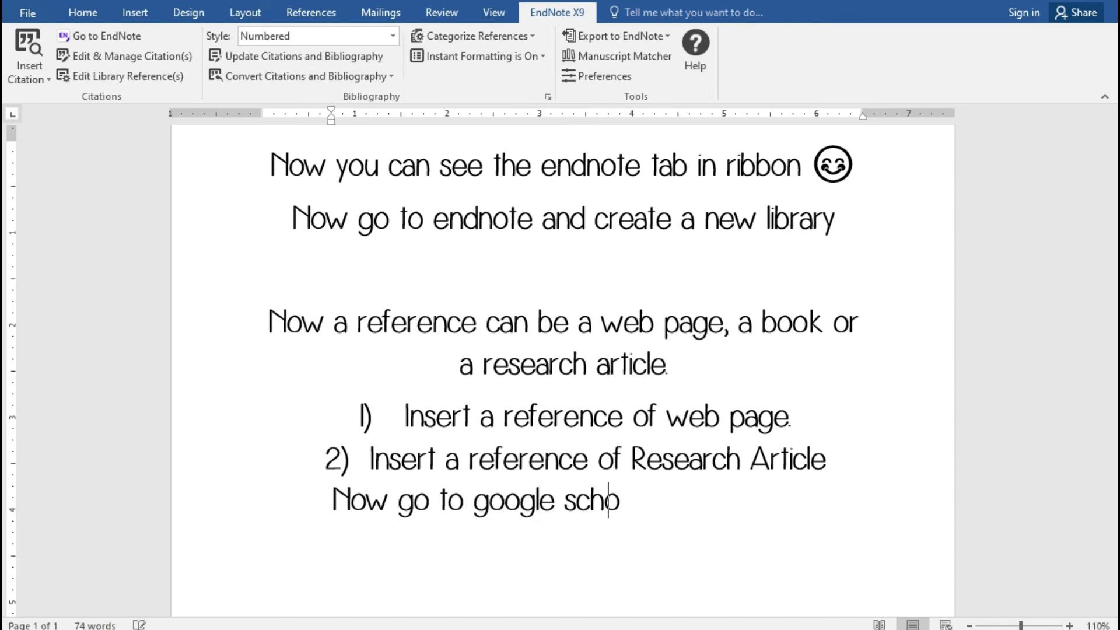
pyautogui.write('lar a')
pyautogui.write('nd down t')
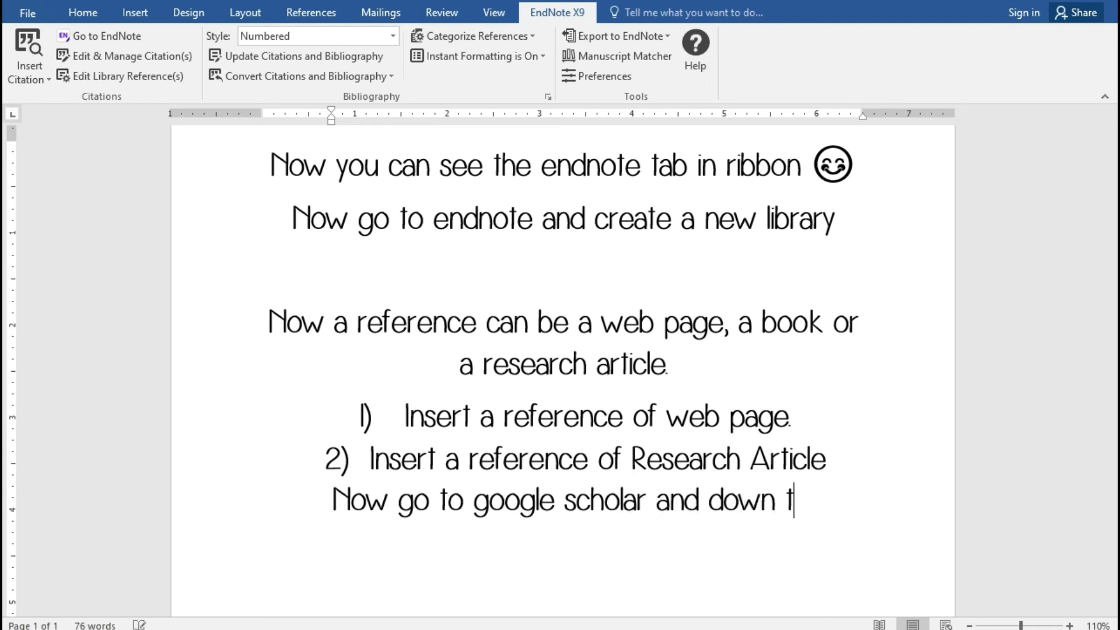
pyautogui.press('BackSpace')
pyautogui.press('BackSpace')
pyautogui.write('load')
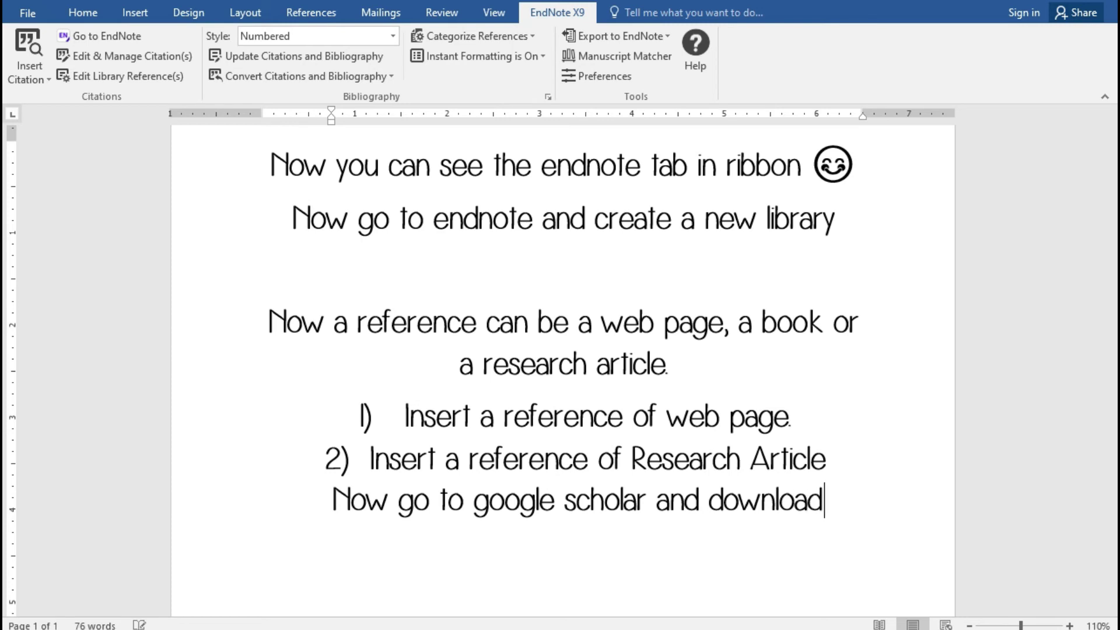
pyautogui.write(' the refe')
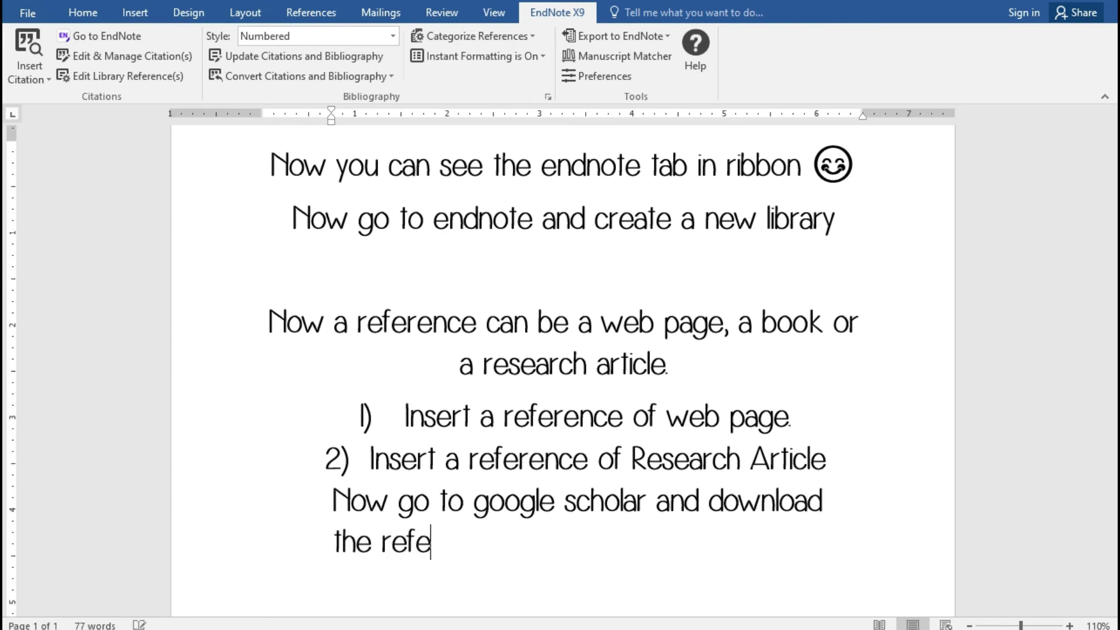
pyautogui.write('rence')
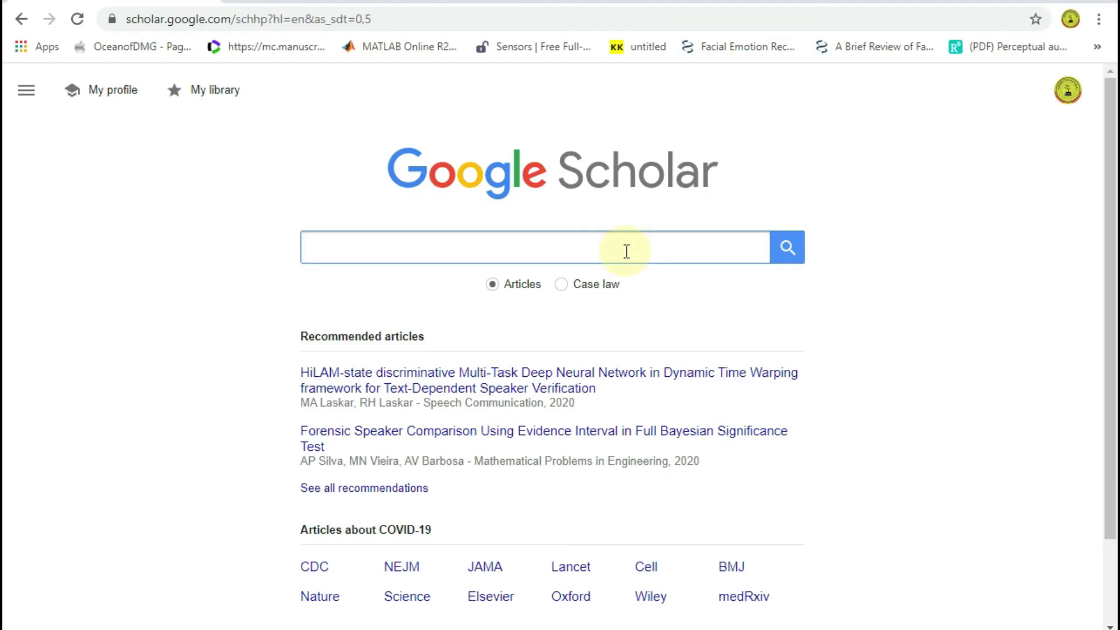
# Search Google Scholar for the pasted paper title and view its citation formats
pyautogui.write('Text-Independent Speaker Identification Through Feature Fusion and Deep Neural Network')
pyautogui.click(798, 247)
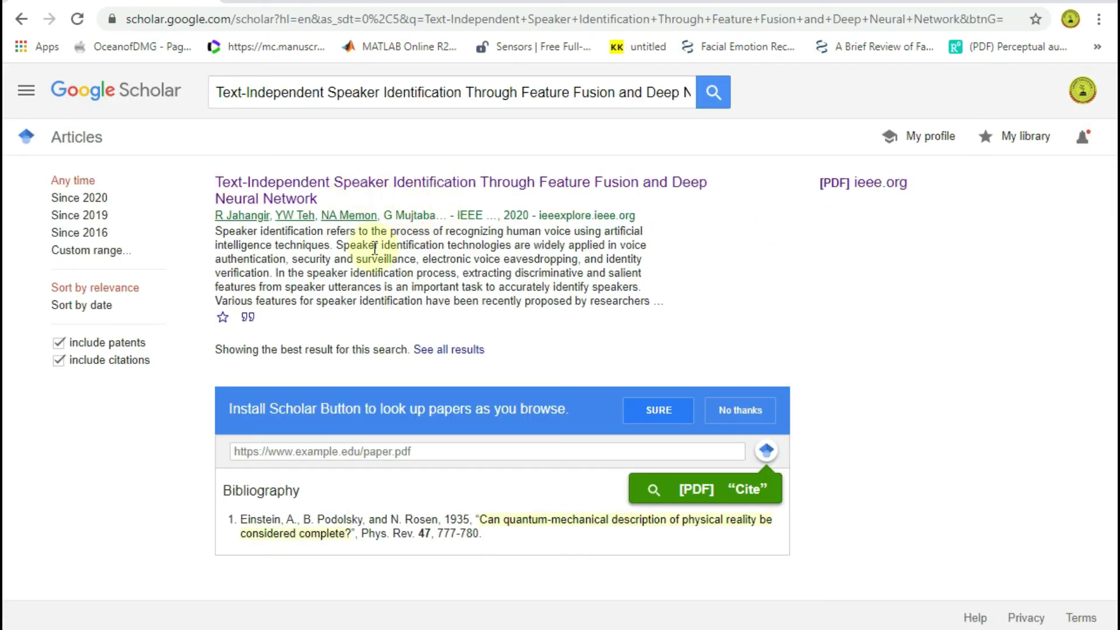
pyautogui.click(247, 317)
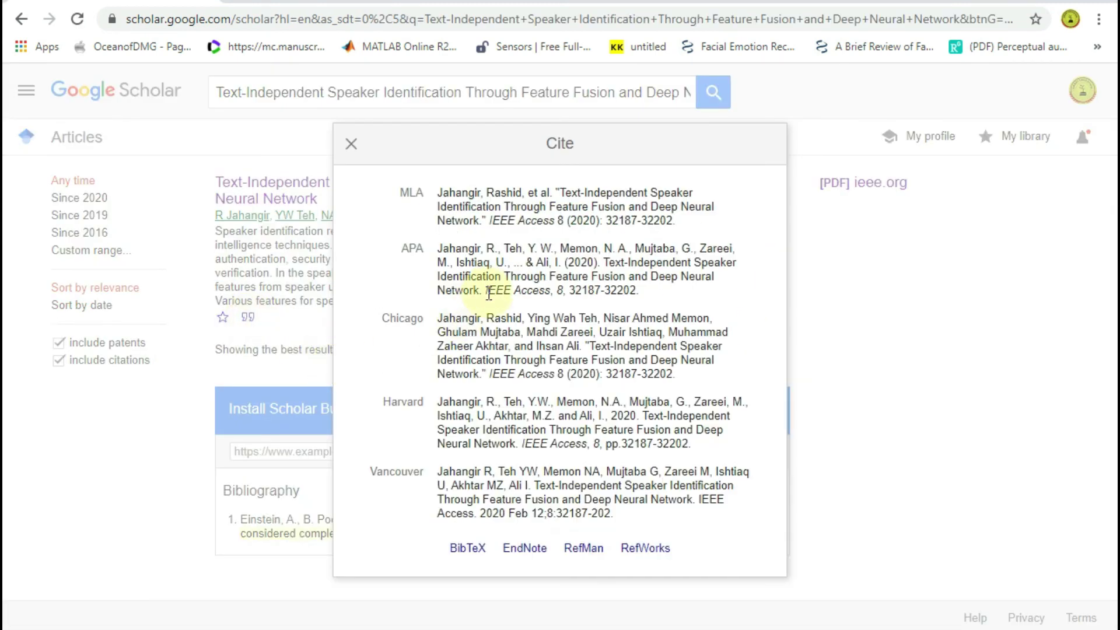
pyautogui.tripleClick(494, 277)
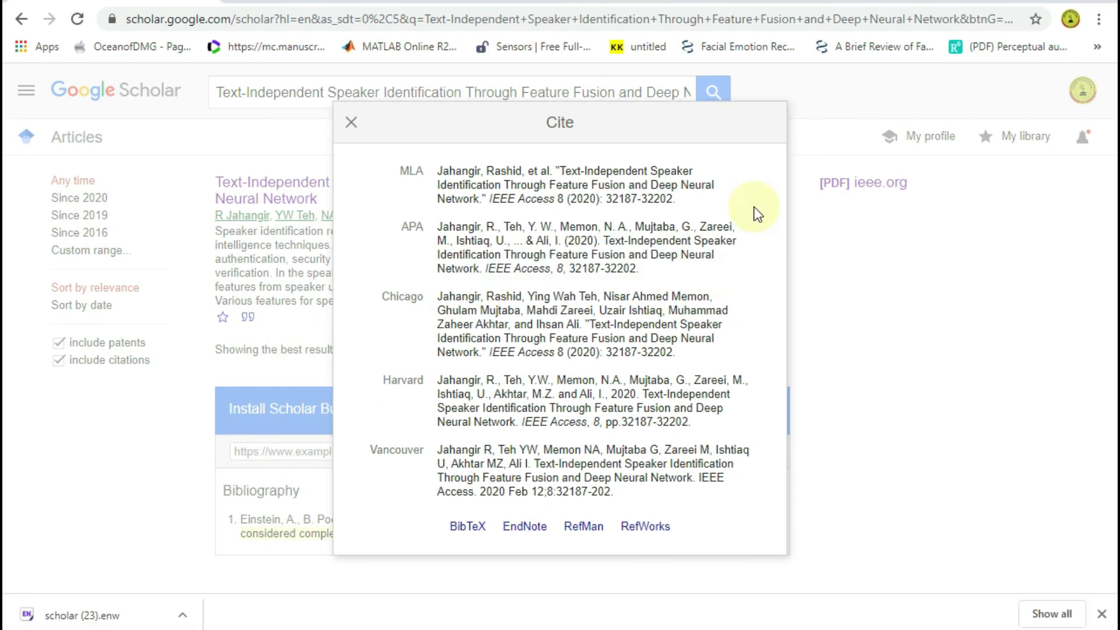
pyautogui.click(590, 240)
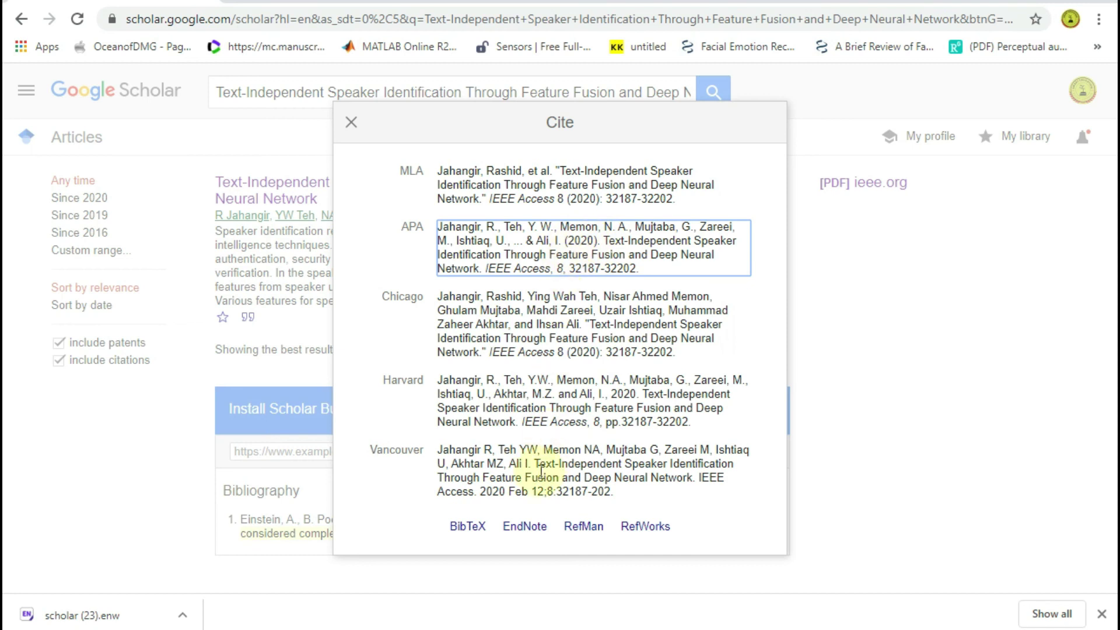
# Download the EndNote citation, import it into the library, and select the reference
pyautogui.click(514, 528)
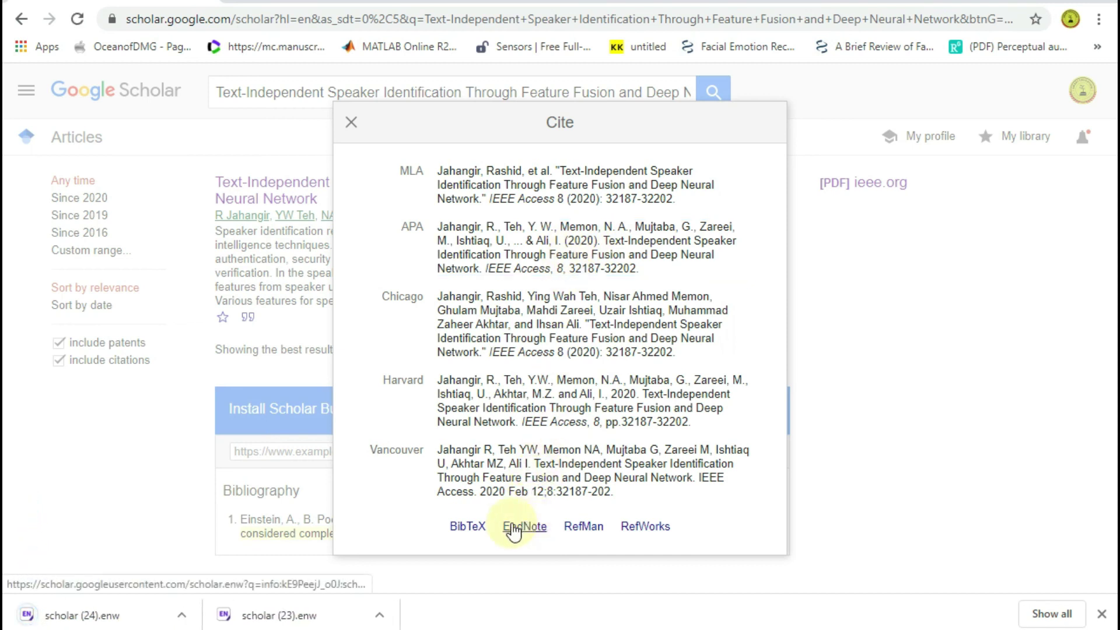
pyautogui.click(178, 613)
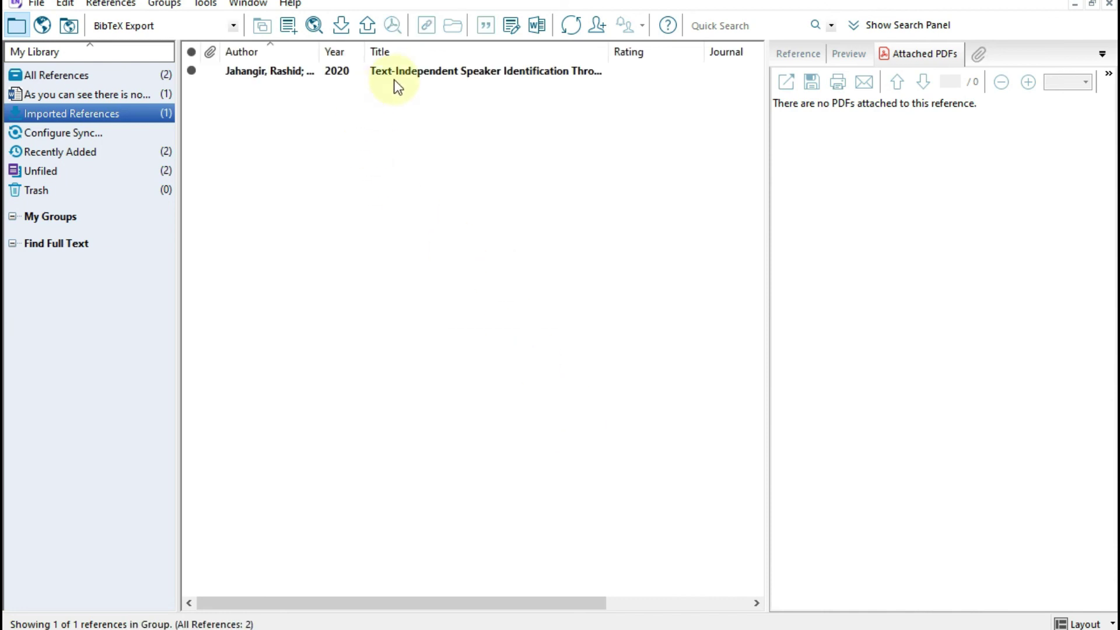
pyautogui.click(416, 72)
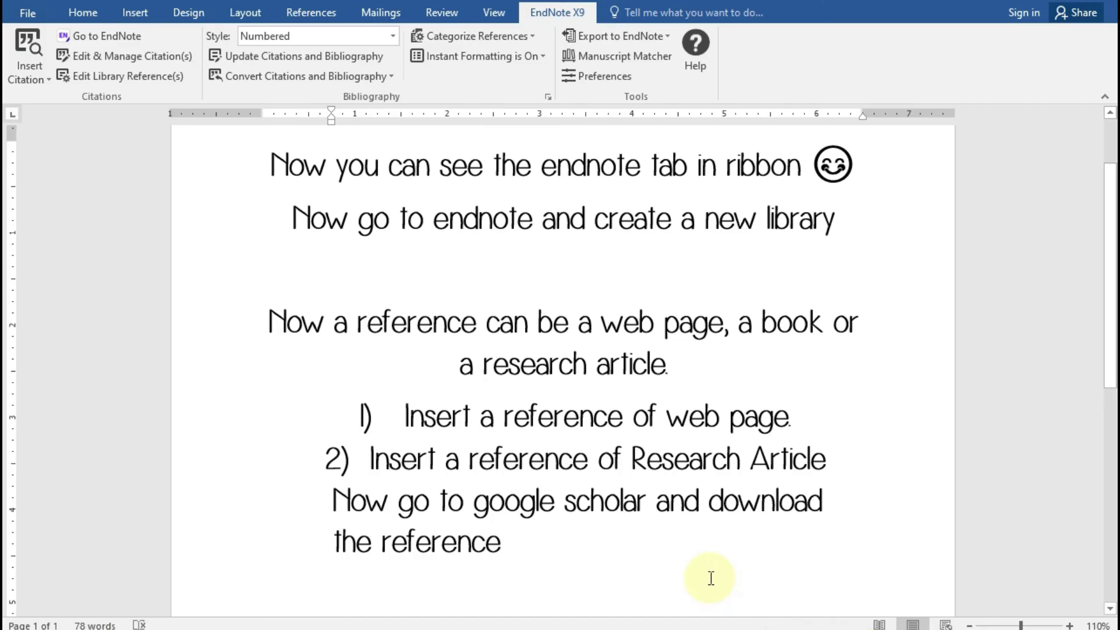
# Type 'Now insert a reference into your document' on the empty line below
pyautogui.click(711, 578)
pyautogui.write('Now')
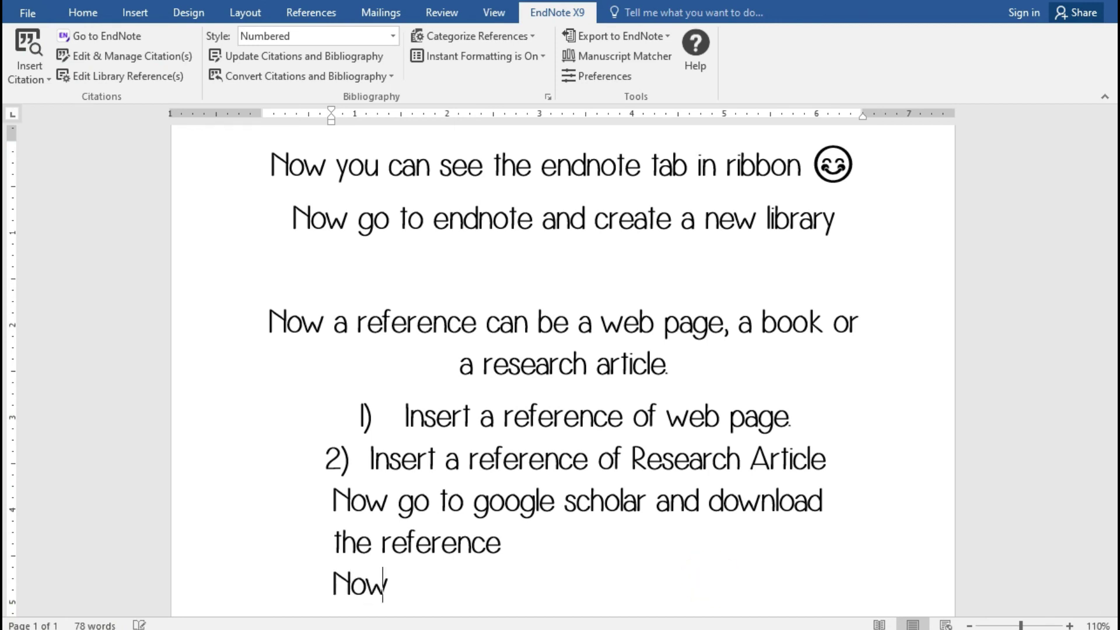
pyautogui.press('BackSpace')
pyautogui.press('BackSpace')
pyautogui.press('BackSpace')
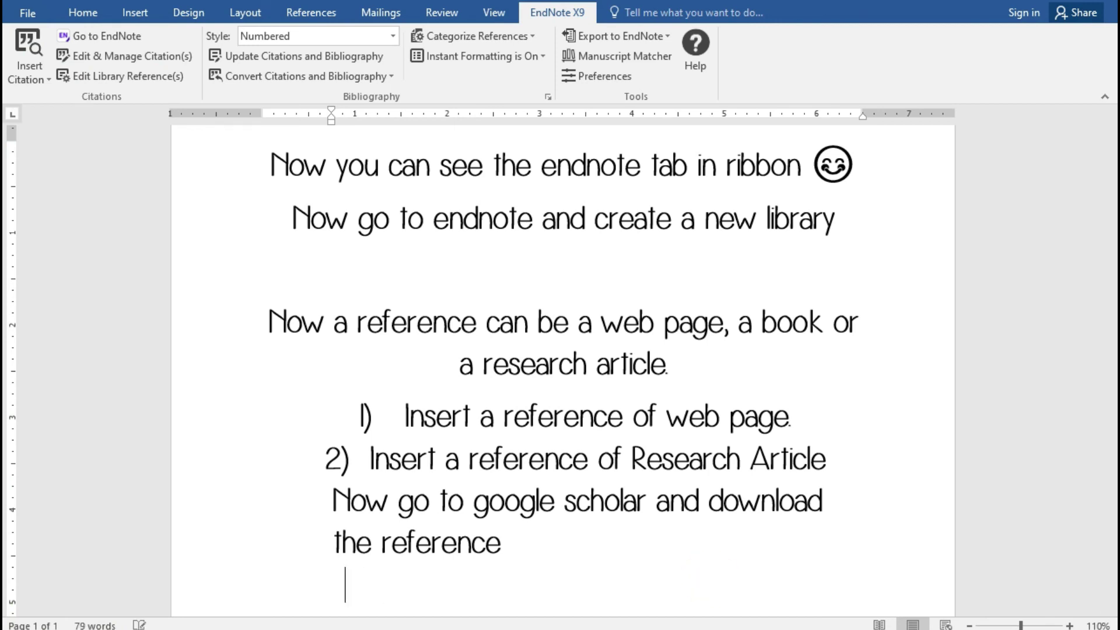
pyautogui.write('now i')
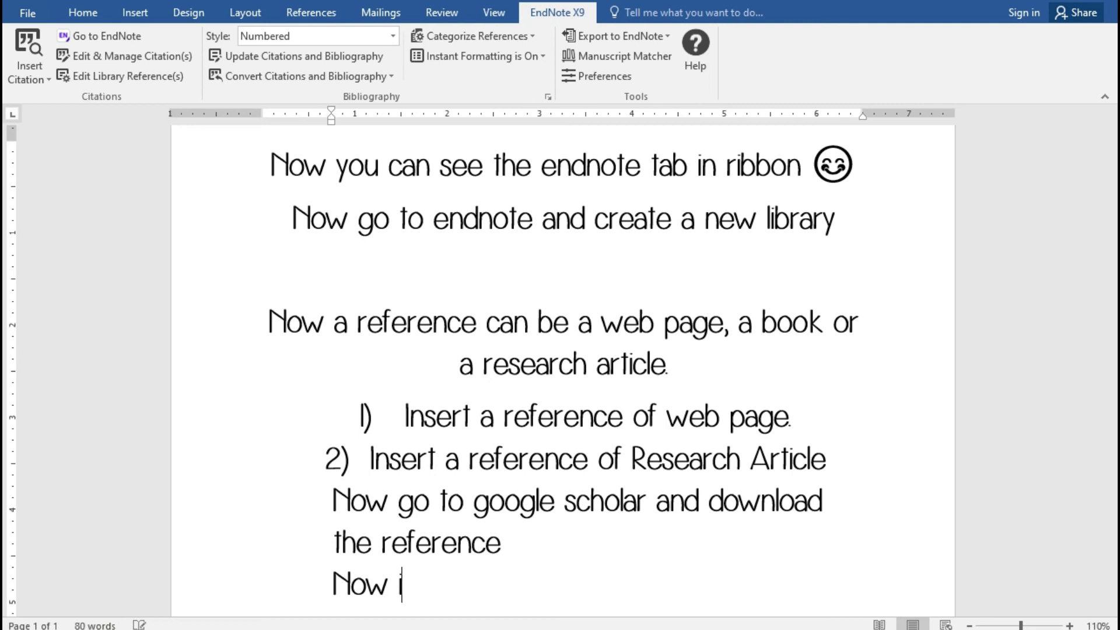
pyautogui.write('nsert a re')
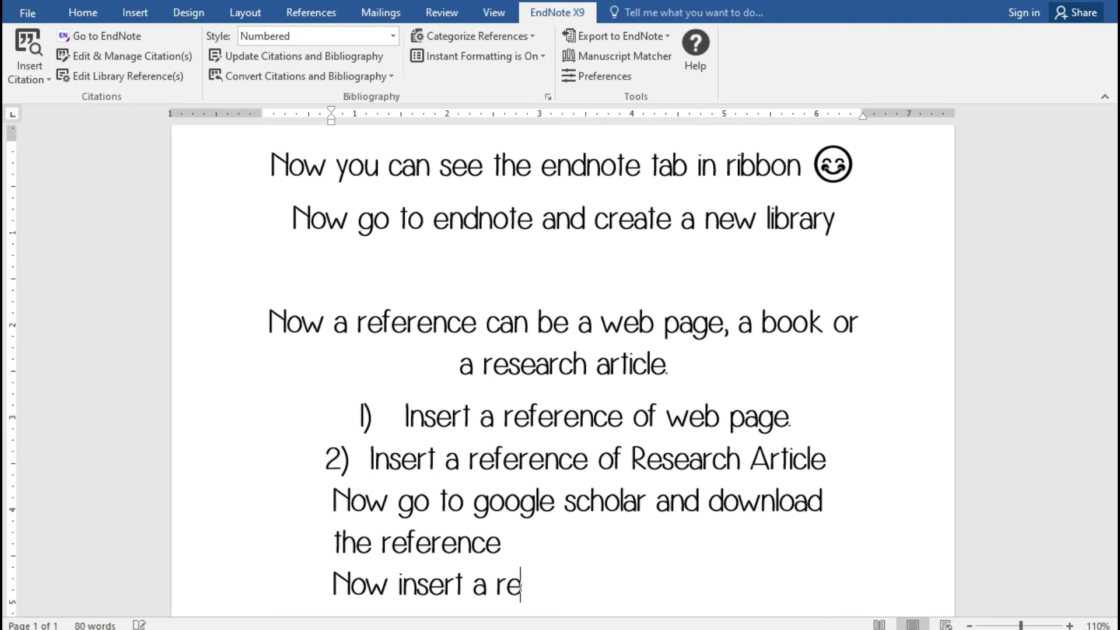
pyautogui.write('ference i')
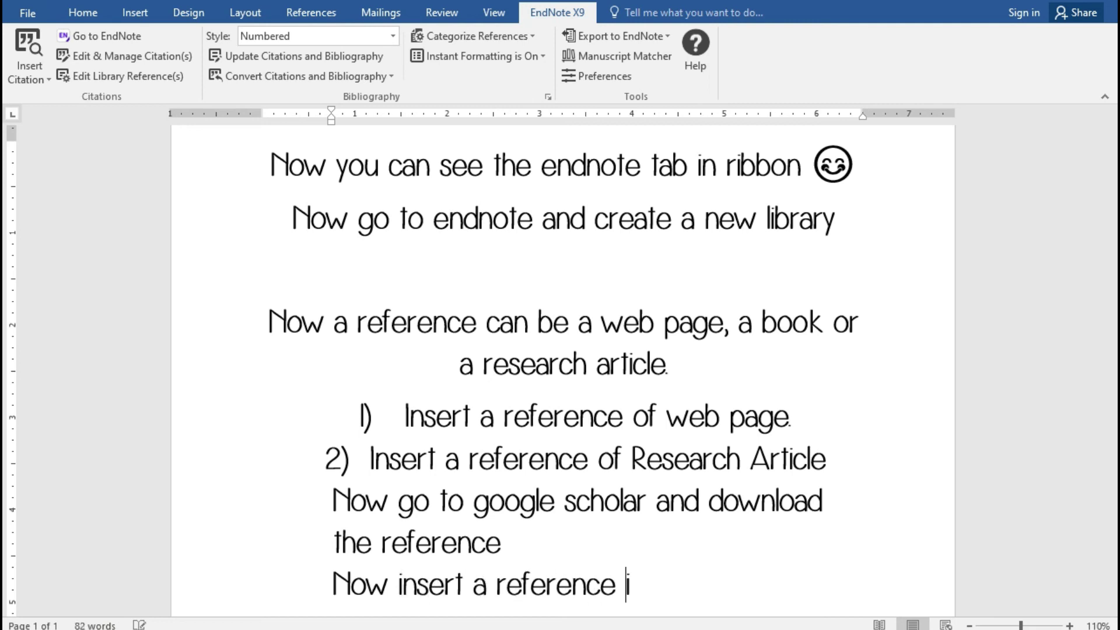
pyautogui.write('nto y')
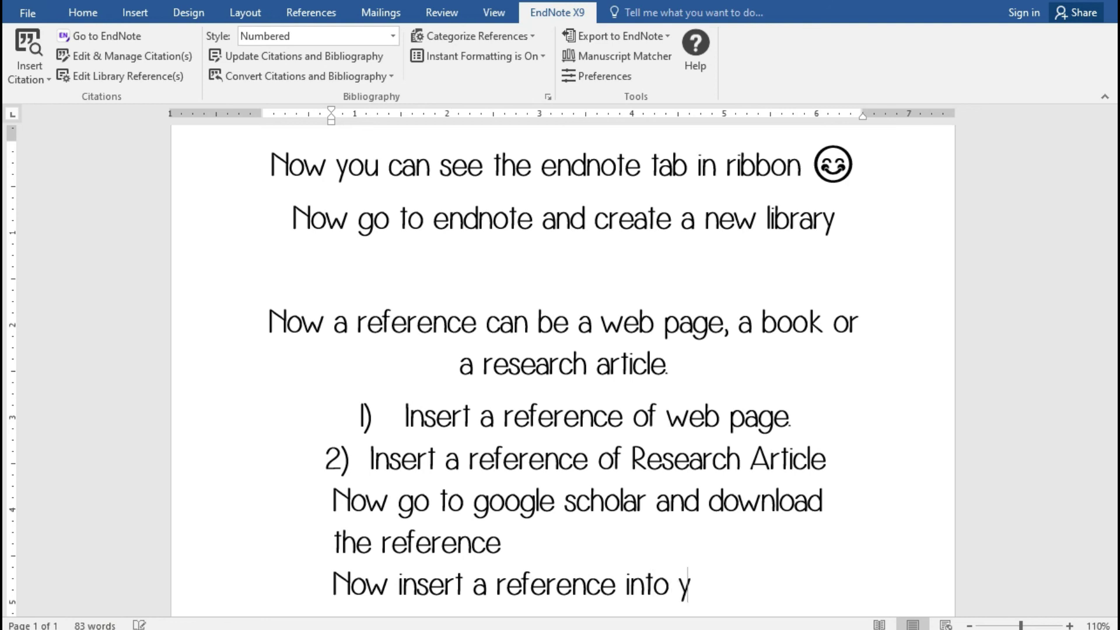
pyautogui.write('our docum')
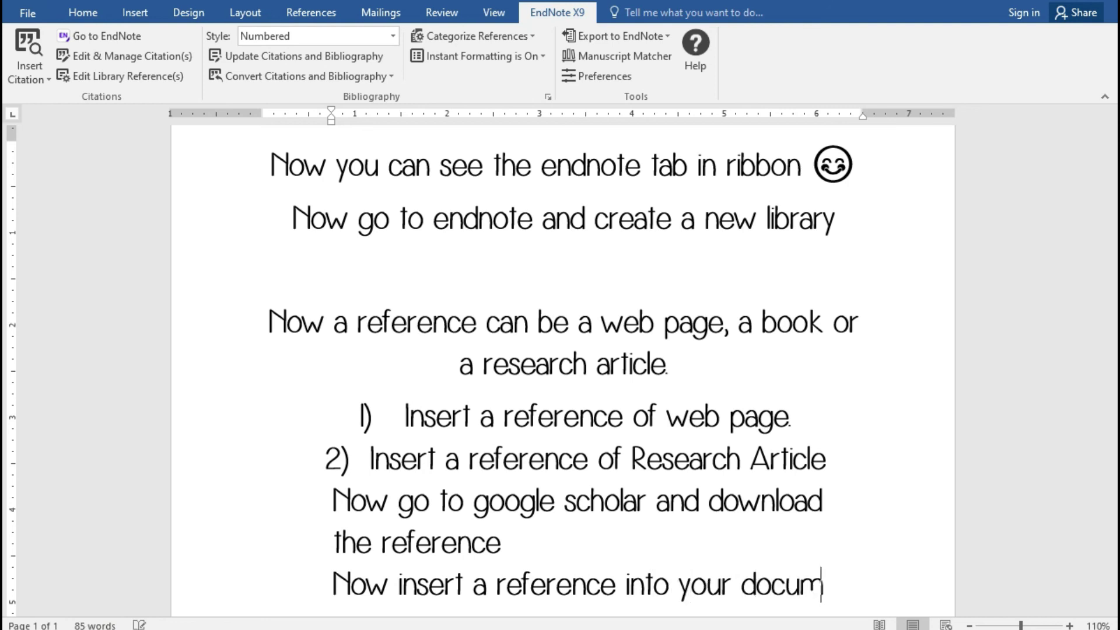
pyautogui.write('ent')
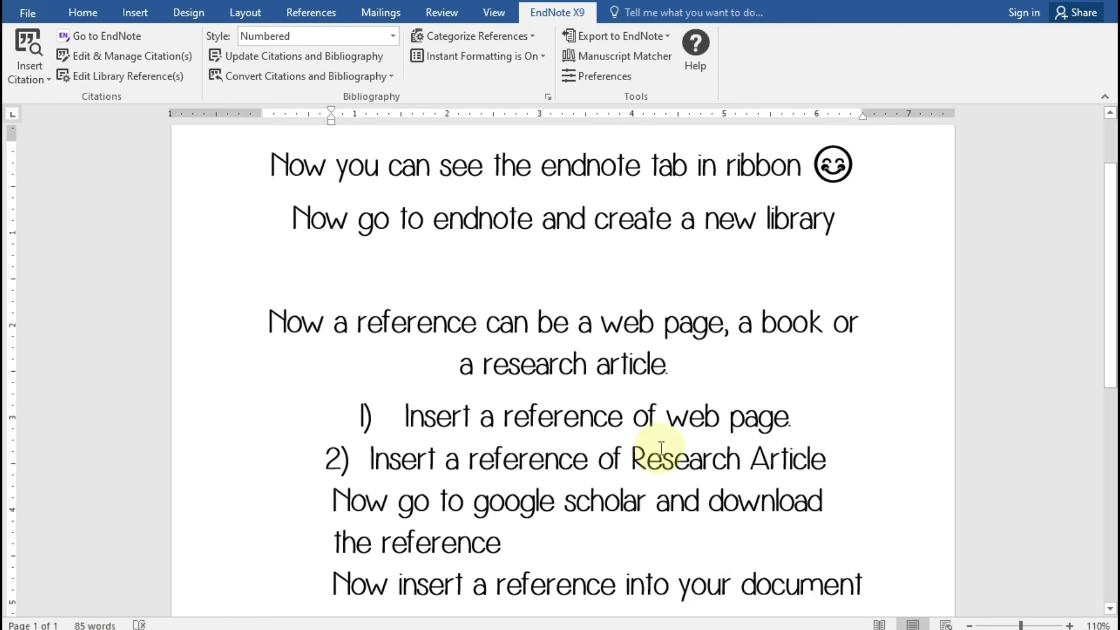
pyautogui.scroll(-2, 663, 449)
pyautogui.scroll(-3, 660, 447)
# Insert the selected speaker-identification article as citation [2] on a new line
pyautogui.click(582, 475)
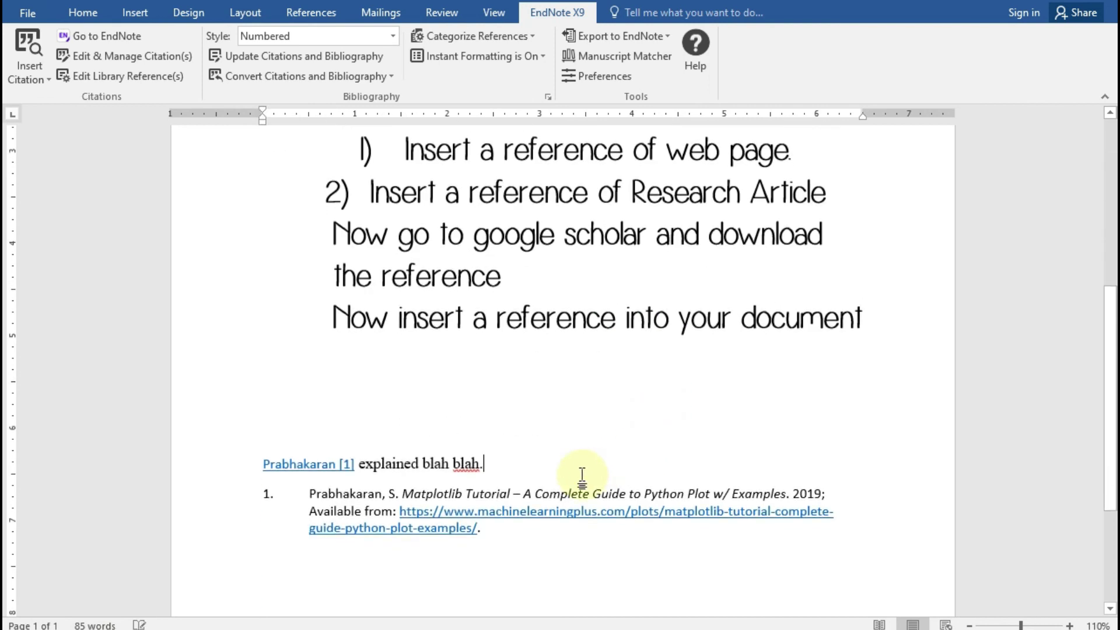
pyautogui.press('Return')
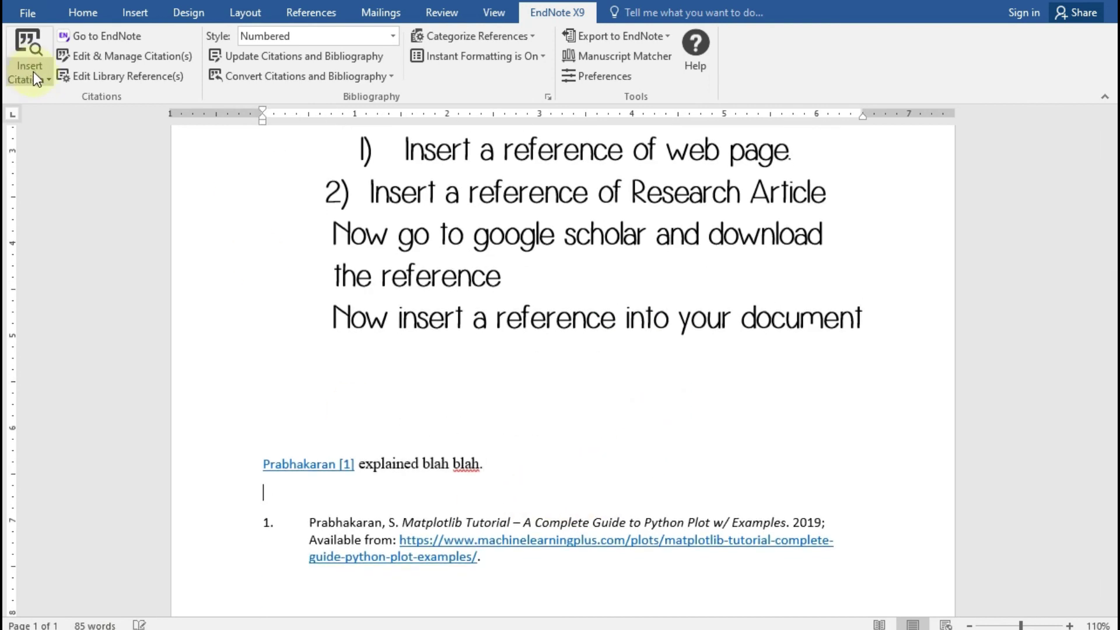
pyautogui.click(42, 77)
pyautogui.click(54, 118)
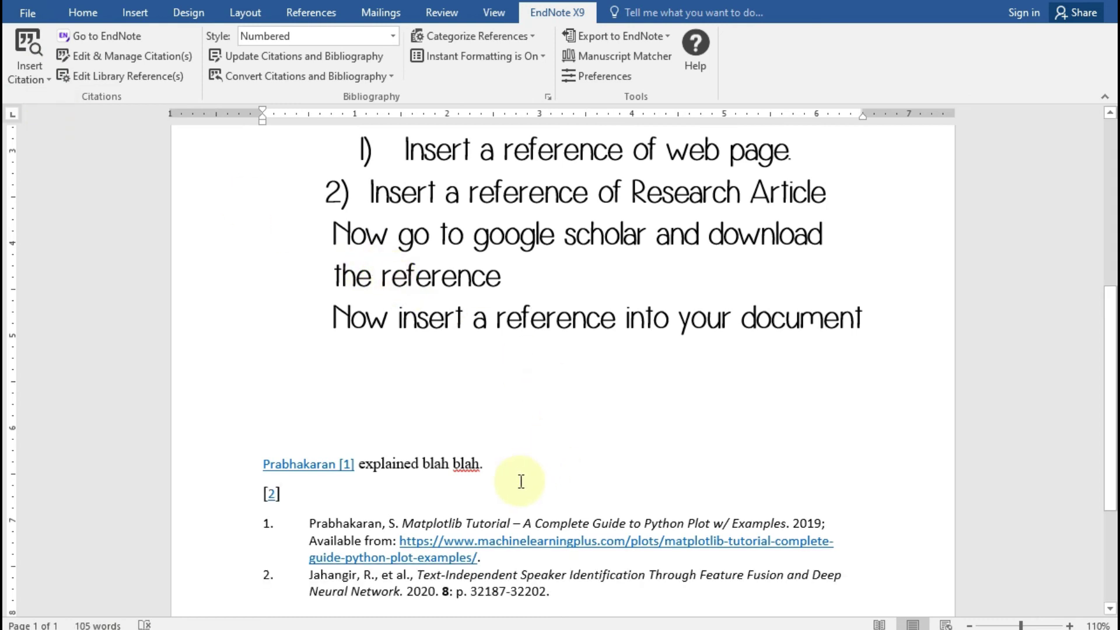
# Display citation [2] with author names as 'Jahangir, Teh [2]'
pyautogui.rightClick(270, 493)
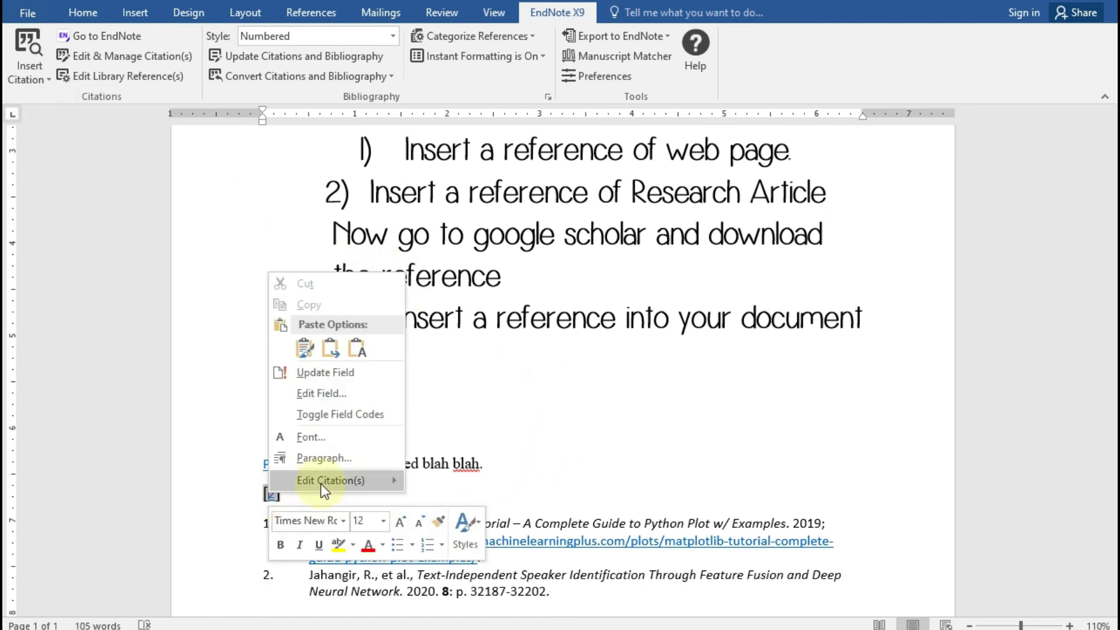
pyautogui.moveTo(331, 481)
pyautogui.click(500, 500)
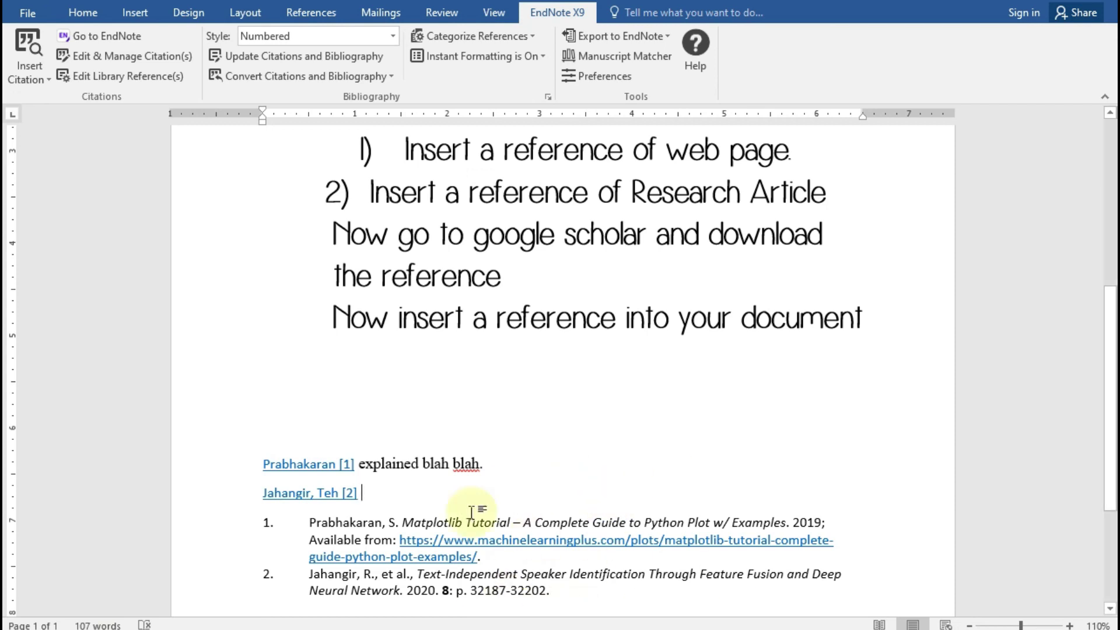
pyautogui.click(478, 388)
# Type the closing line 'Thank you for watching my video :)'
pyautogui.write('Th')
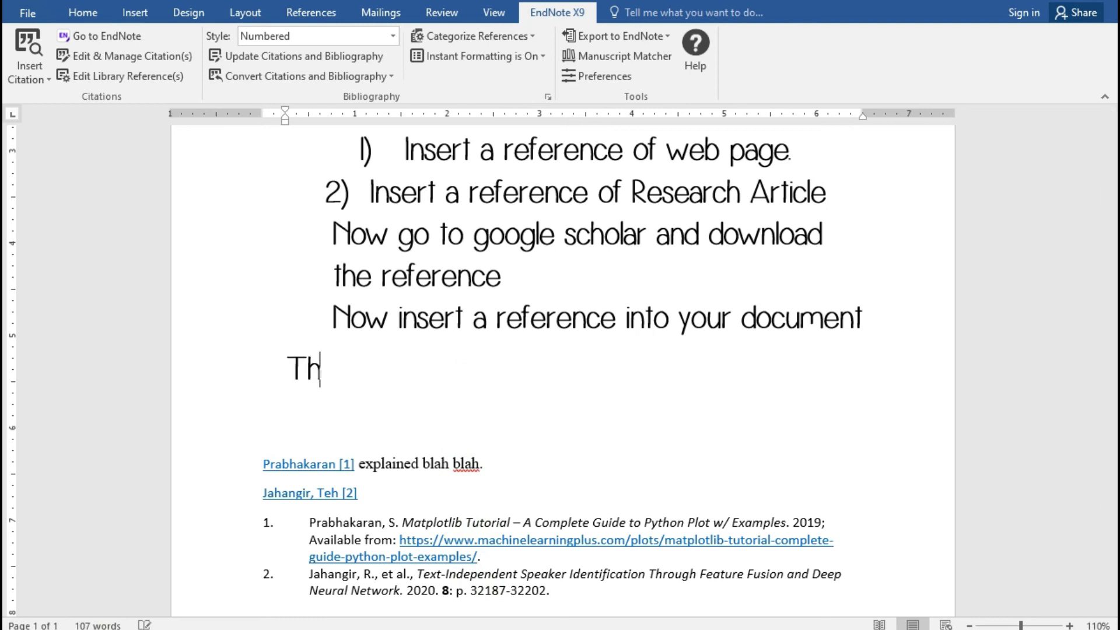
pyautogui.write('ank y')
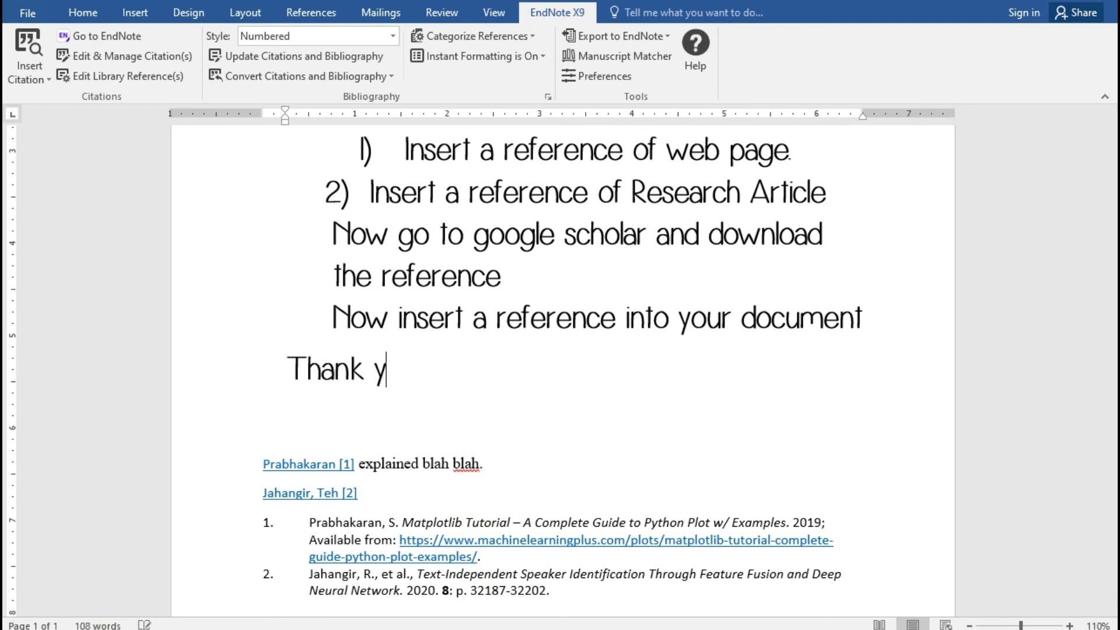
pyautogui.write('ou for')
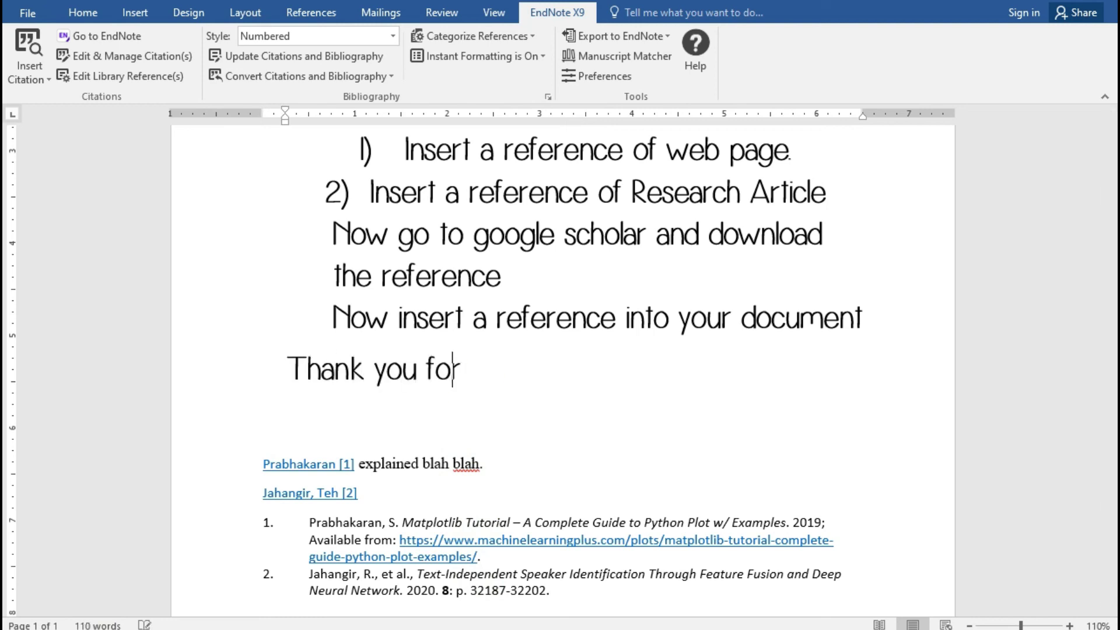
pyautogui.write(' watchi')
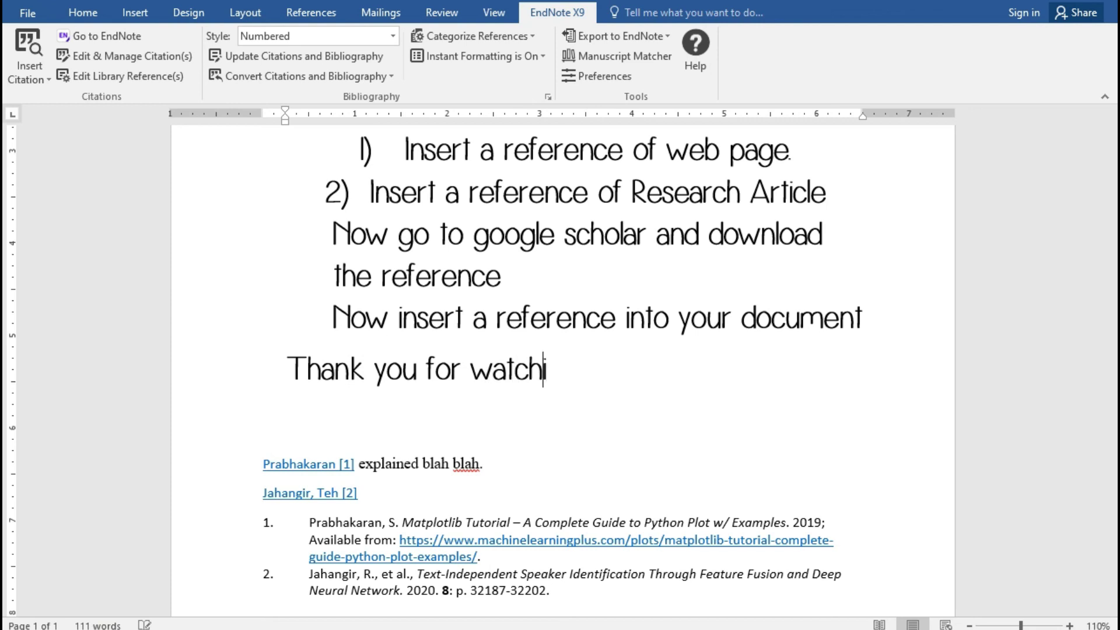
pyautogui.write('ng my')
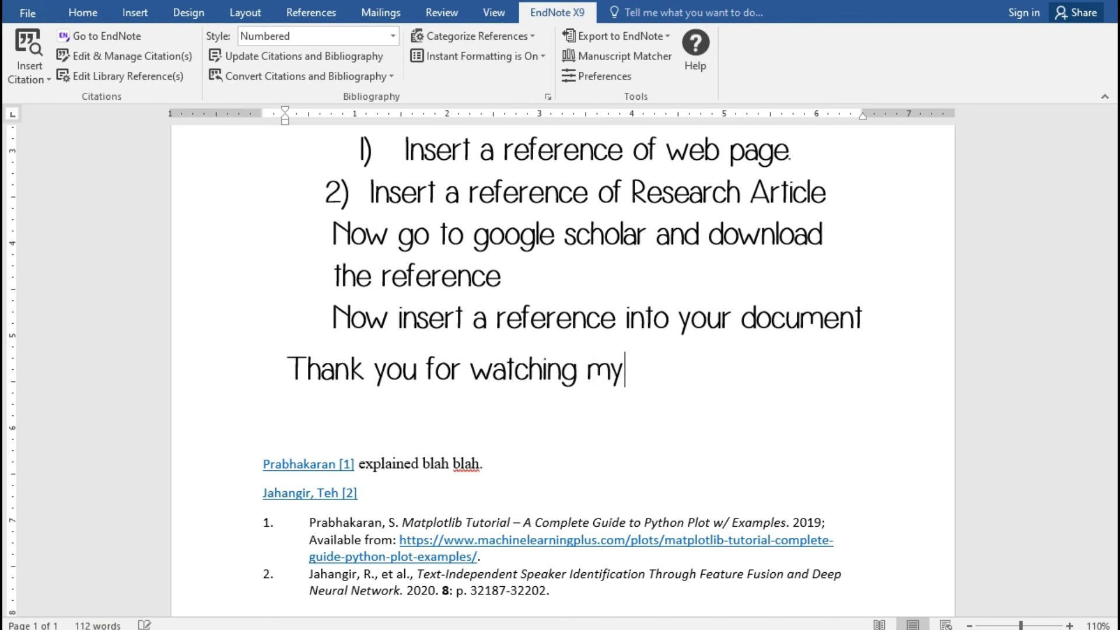
pyautogui.write(' vidde')
pyautogui.press('BackSpace')
pyautogui.press('BackSpace')
pyautogui.write('eo')
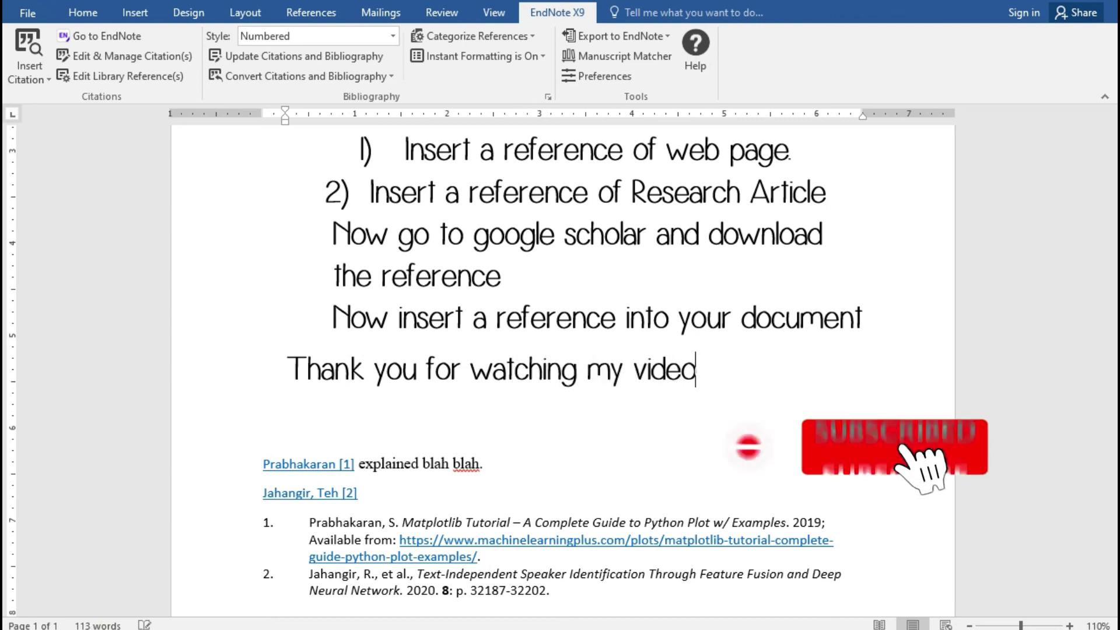
pyautogui.write(' :)')
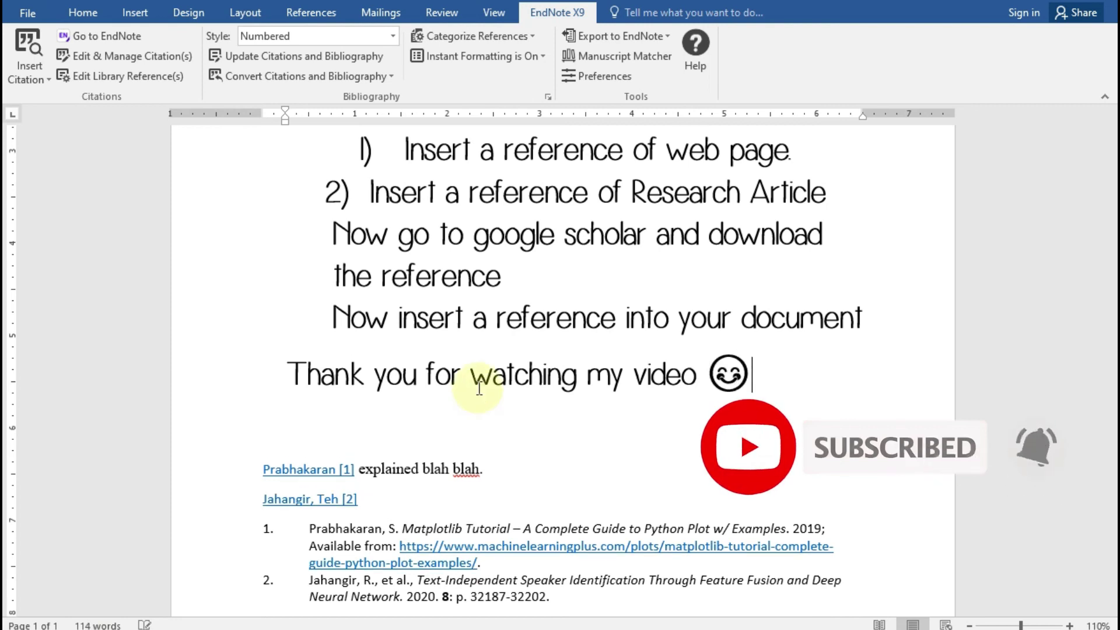